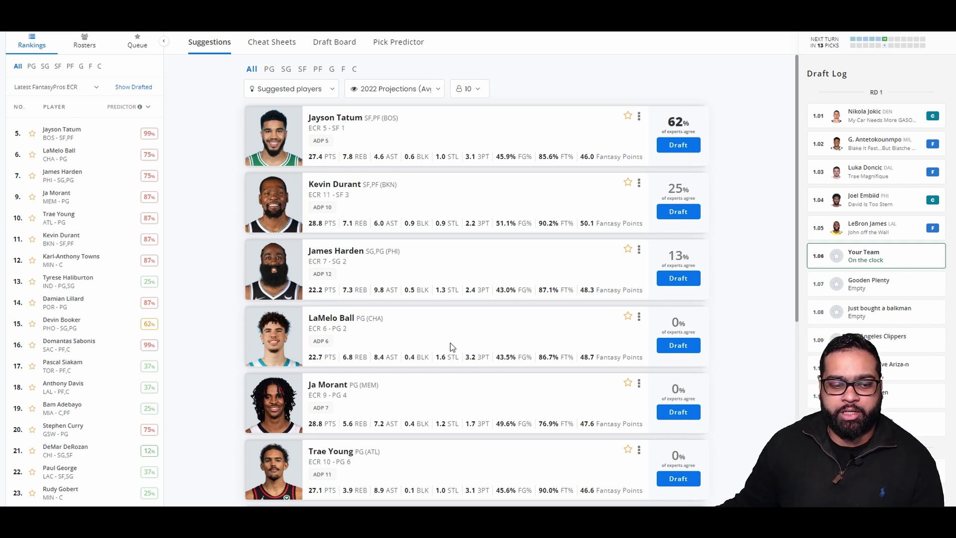
Review the suggested players, draft Jayson Tatum with pick 1.06, and show the draft board by round
{"action": "scroll", "coordinate": [448, 342], "scroll_direction": "down", "scroll_amount": 1}
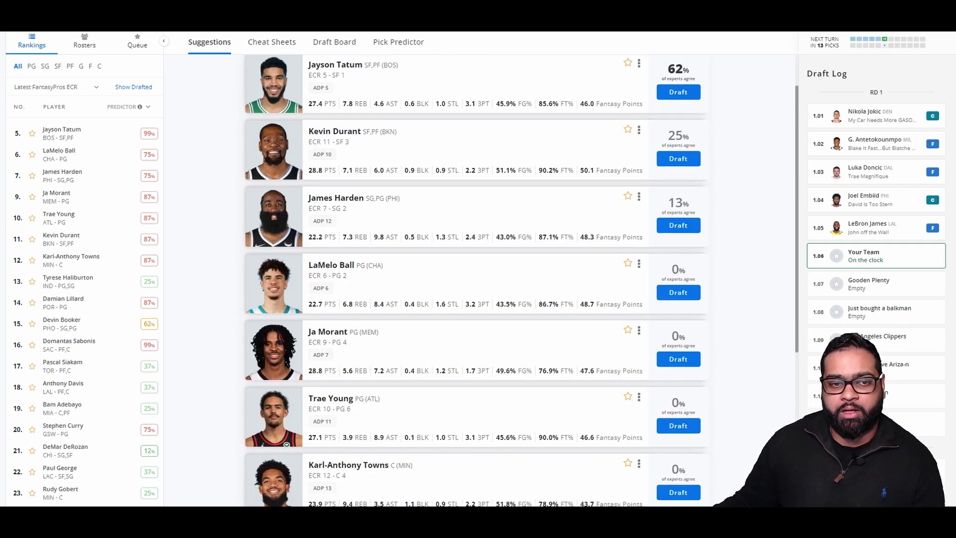
{"action": "scroll", "coordinate": [415, 353], "scroll_direction": "up", "scroll_amount": 1}
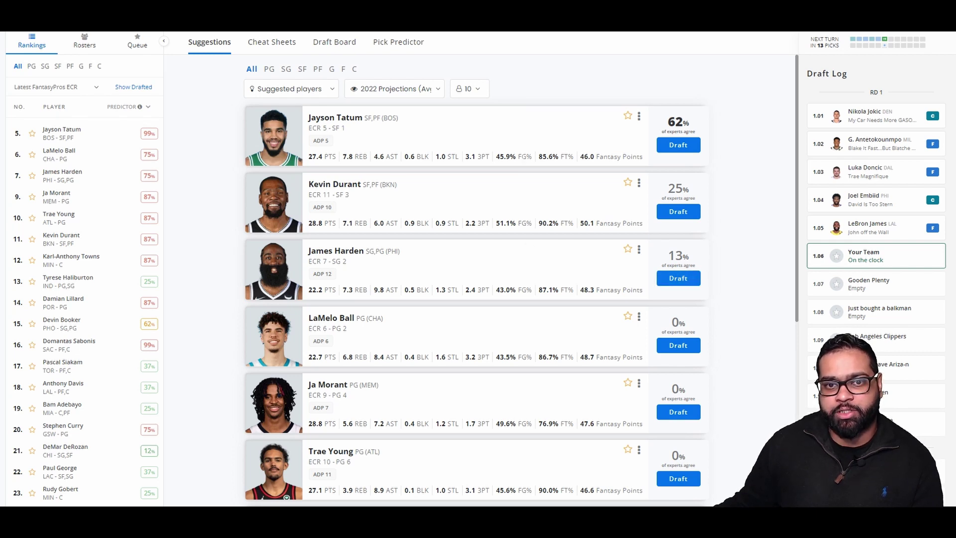
{"action": "left_click", "coordinate": [334, 41]}
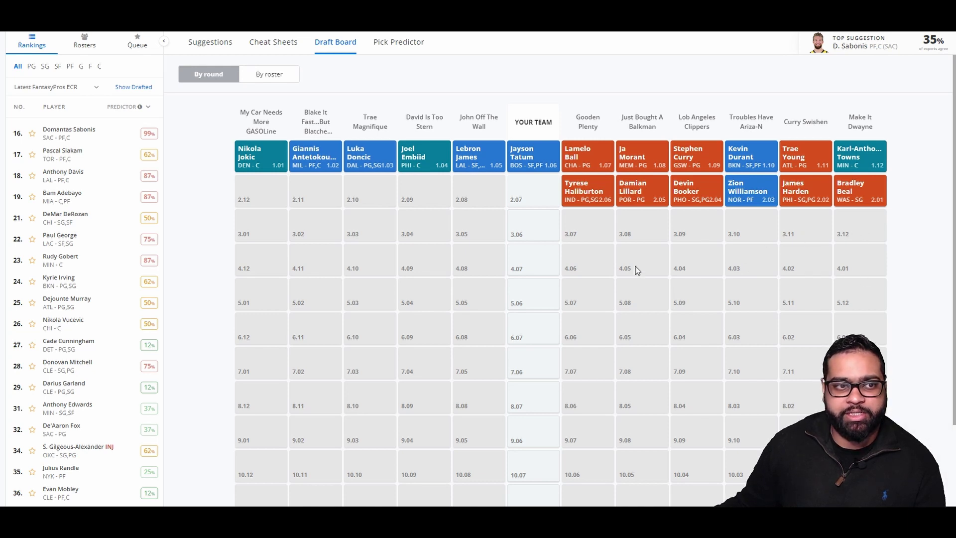
Review the second-round suggestions, draft Anthony Davis with pick 2.07, and check the draft board
{"action": "left_click", "coordinate": [211, 46]}
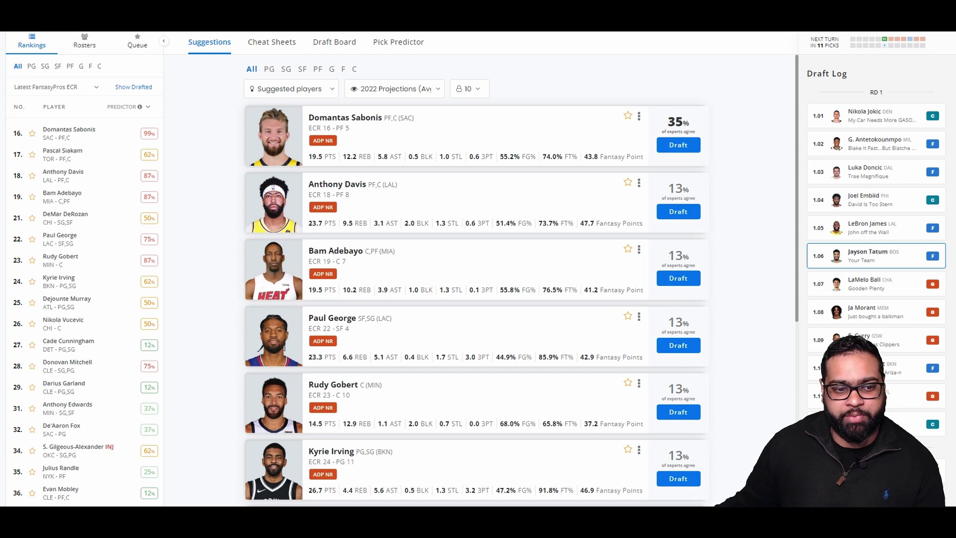
{"action": "scroll", "coordinate": [413, 274], "scroll_direction": "down", "scroll_amount": 3}
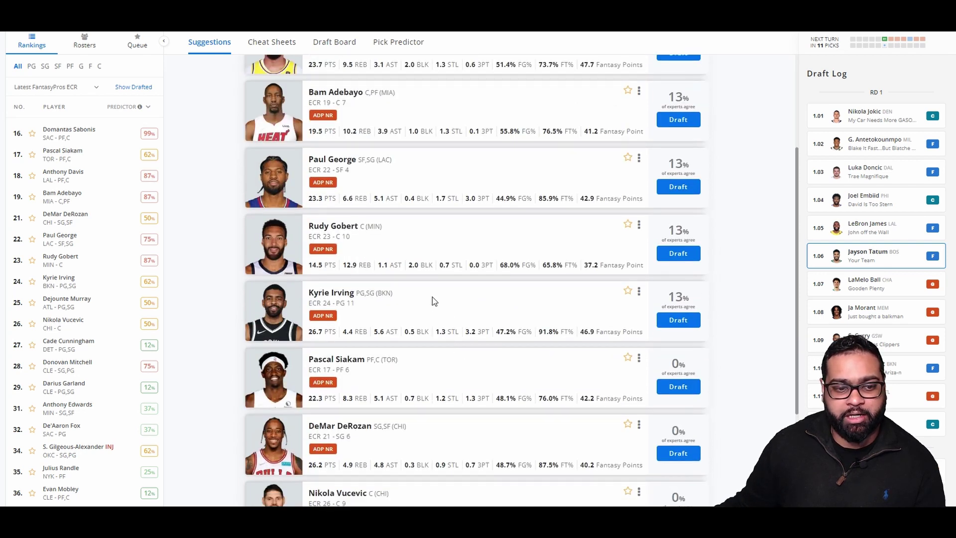
{"action": "scroll", "coordinate": [441, 240], "scroll_direction": "up", "scroll_amount": 3}
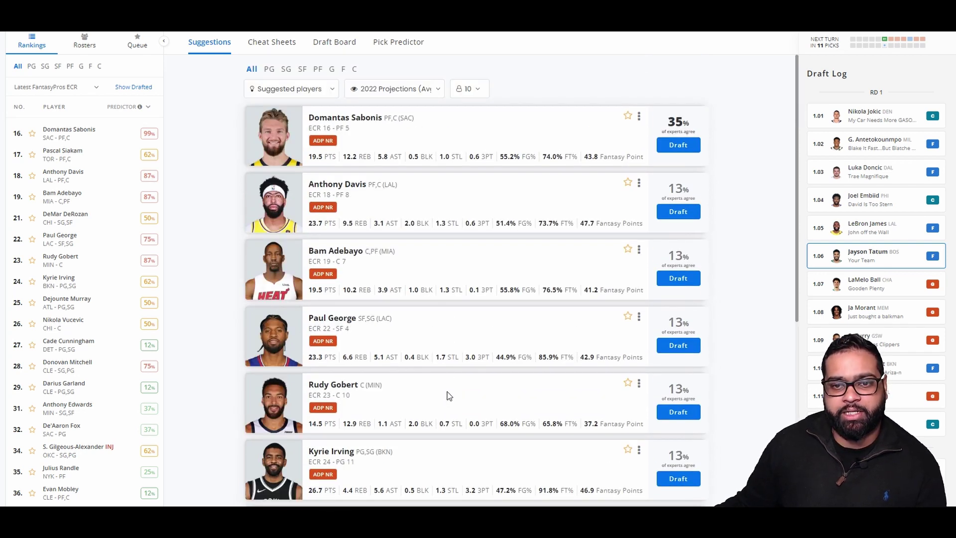
{"action": "left_click", "coordinate": [334, 42]}
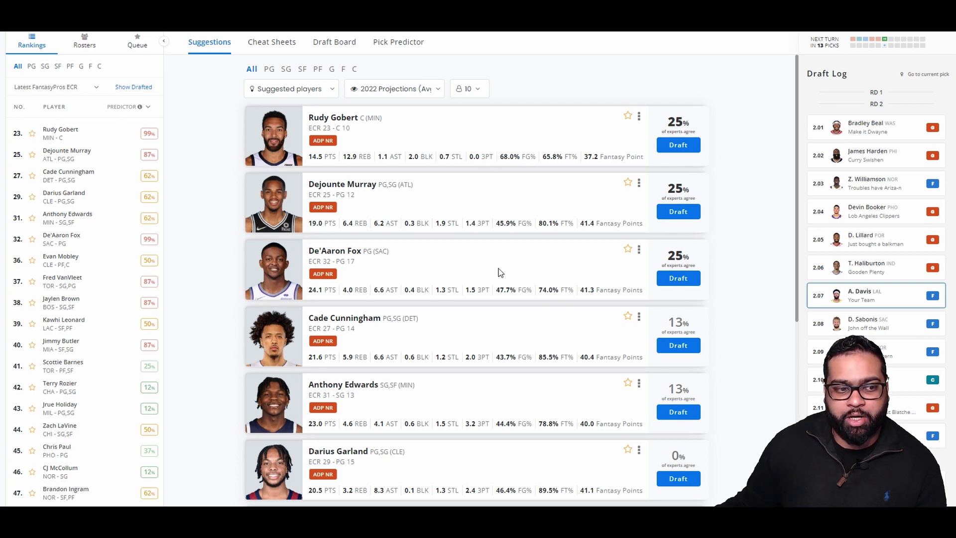
Compare the third-round suggested players and draft De'Aaron Fox with pick 3.06
{"action": "scroll", "coordinate": [499, 271], "scroll_direction": "down", "scroll_amount": 2}
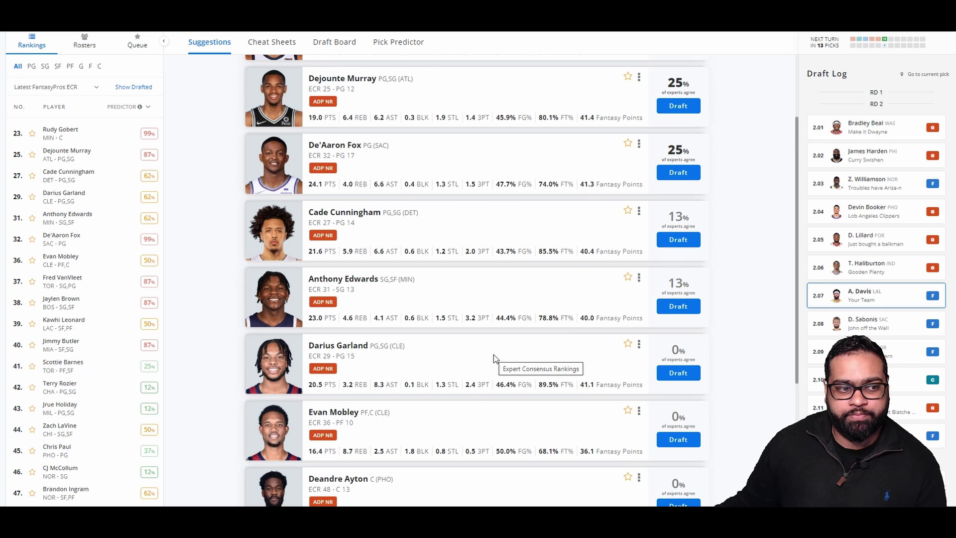
{"action": "scroll", "coordinate": [483, 369], "scroll_direction": "up", "scroll_amount": 2}
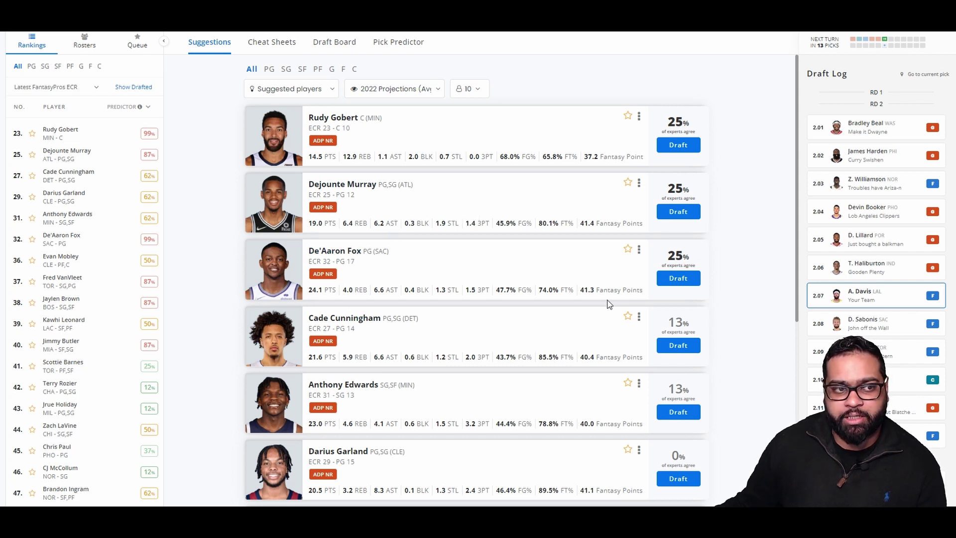
{"action": "left_click", "coordinate": [674, 280]}
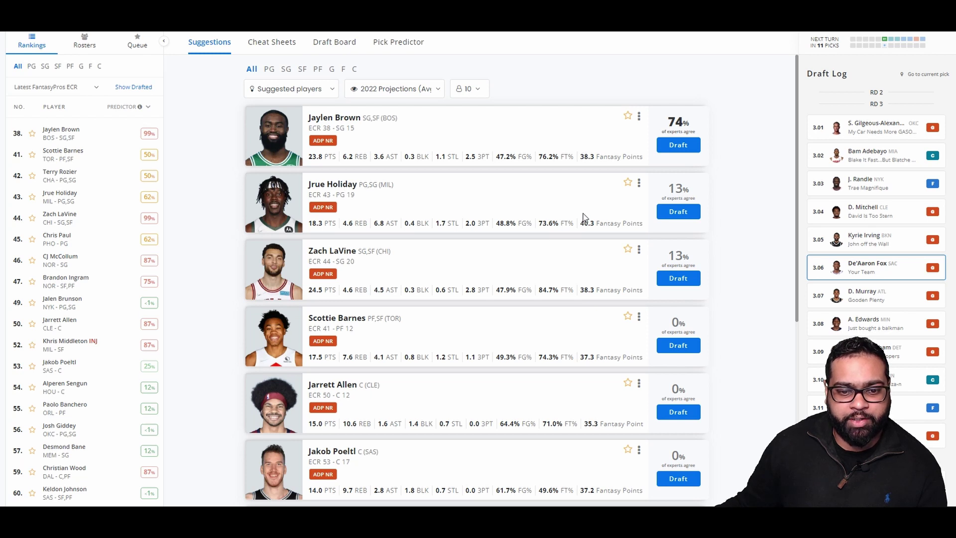
Compare the suggested players with the draft board's roster view and draft Jrue Holiday with pick 4.07
{"action": "scroll", "coordinate": [603, 294], "scroll_direction": "down", "scroll_amount": 4}
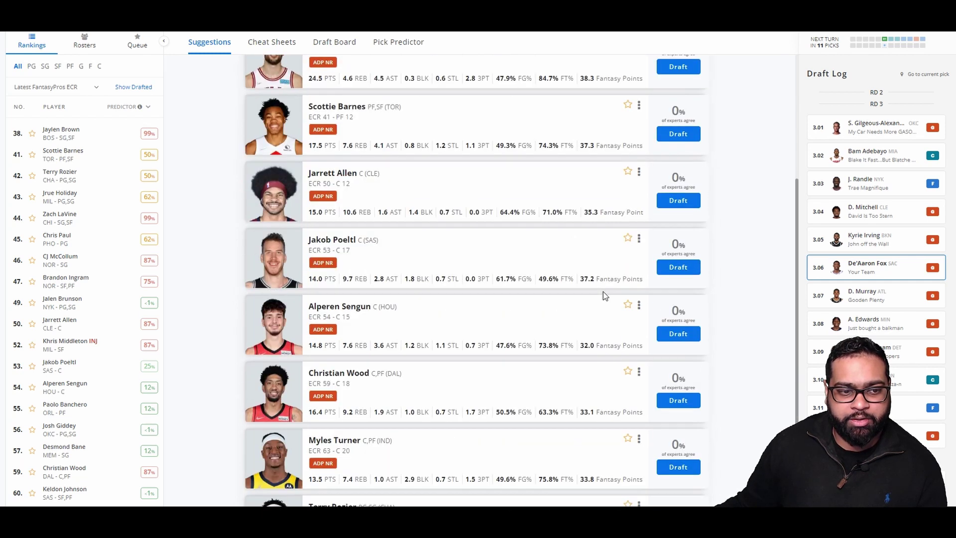
{"action": "scroll", "coordinate": [604, 295], "scroll_direction": "down", "scroll_amount": 2}
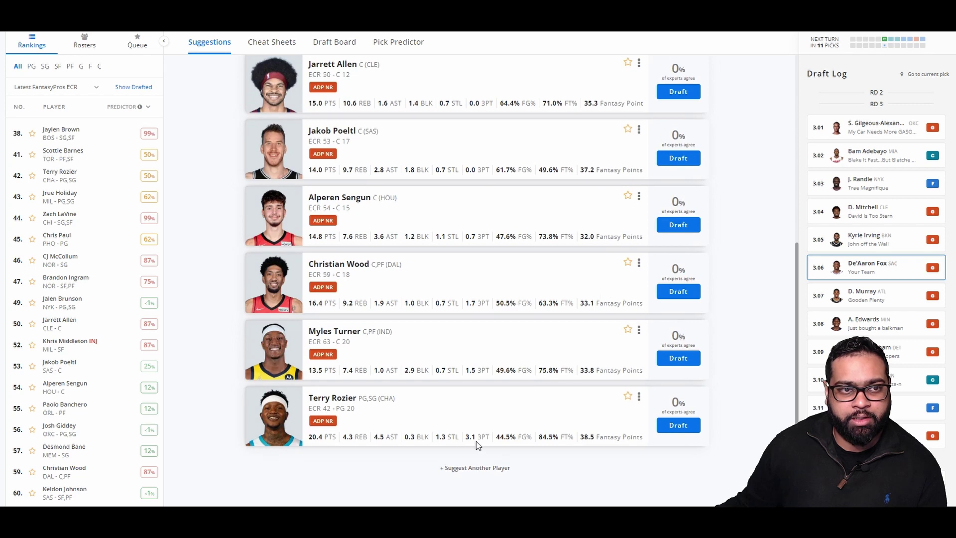
{"action": "scroll", "coordinate": [476, 443], "scroll_direction": "up", "scroll_amount": 6}
{"action": "left_click", "coordinate": [334, 42]}
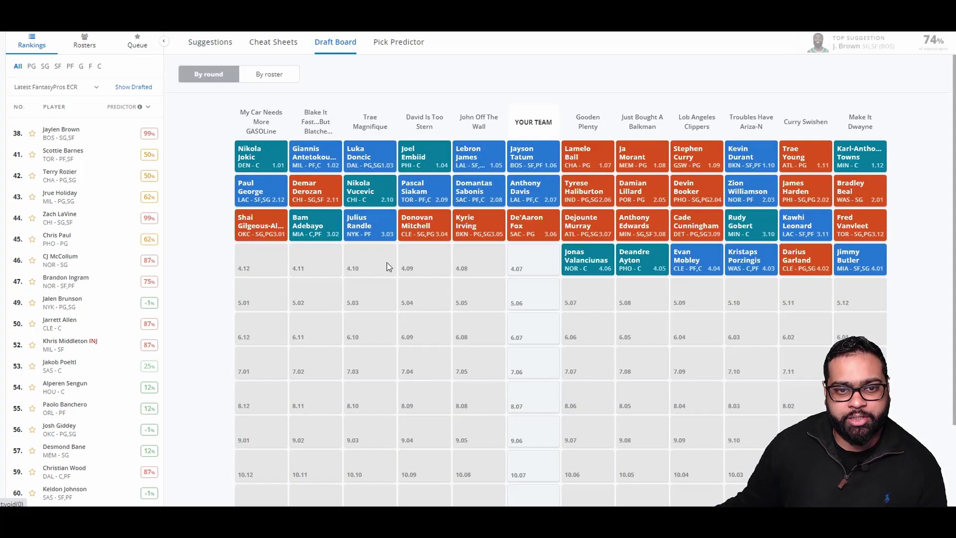
{"action": "left_click", "coordinate": [261, 74]}
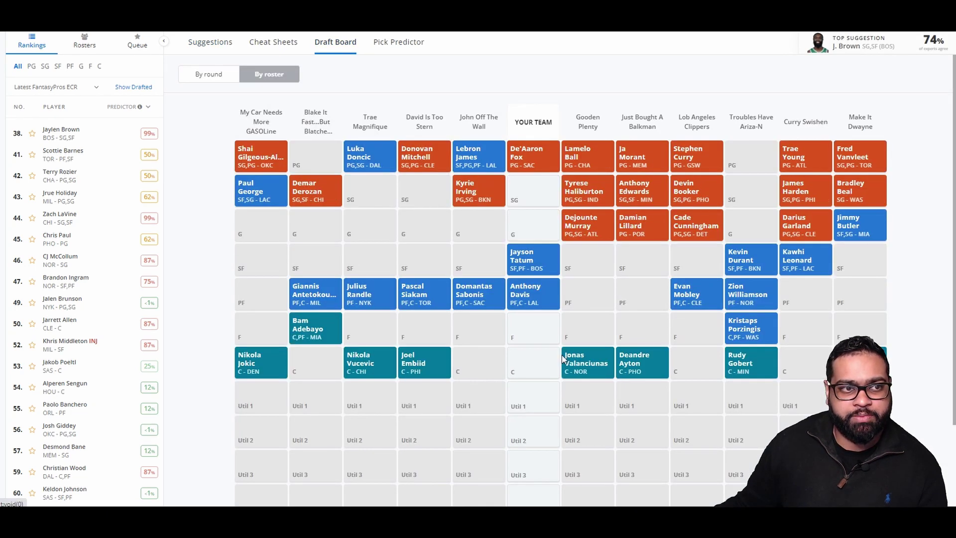
{"action": "left_click", "coordinate": [211, 45]}
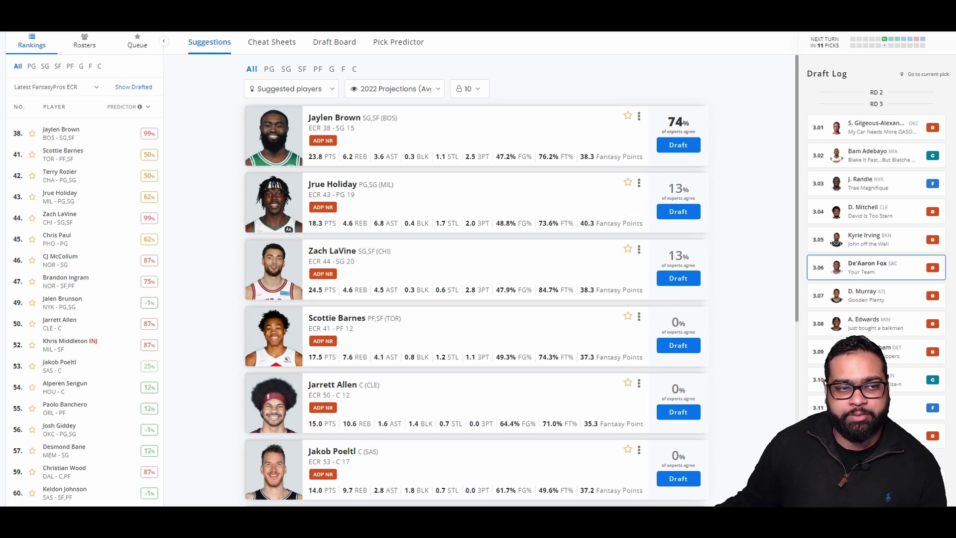
{"action": "left_click", "coordinate": [335, 43]}
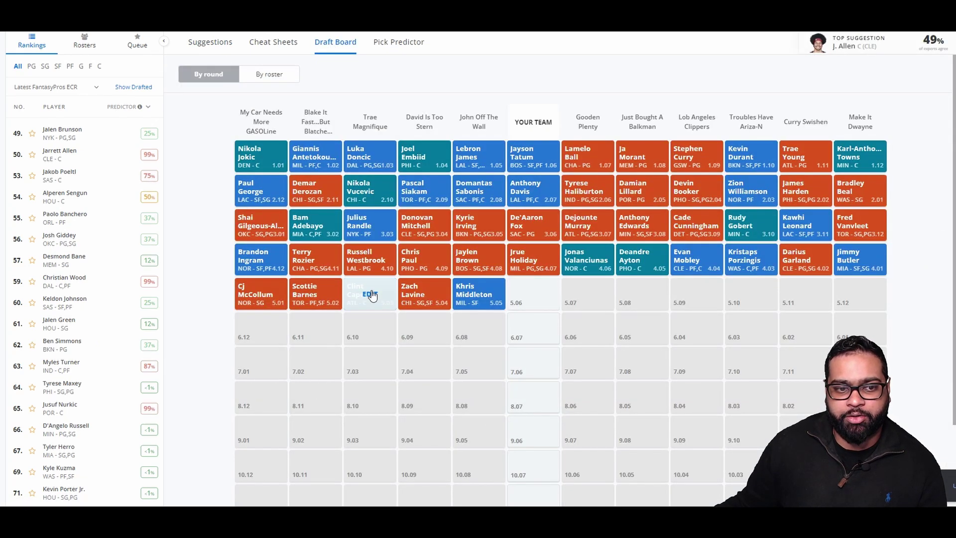
Weigh the fifth-round suggestions against the draft board by round and by roster, and draft Jarrett Allen with pick 5.06
{"action": "mouse_move", "coordinate": [372, 255]}
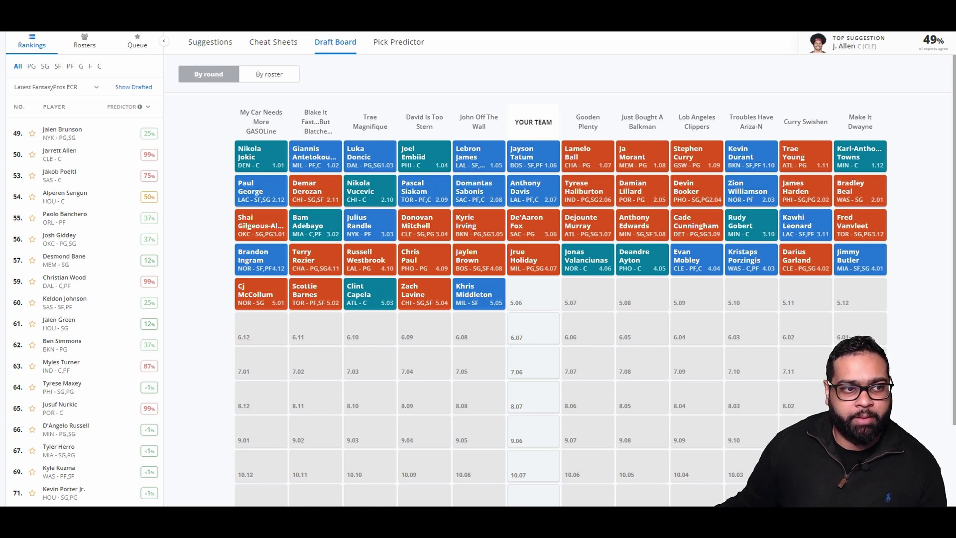
{"action": "left_click", "coordinate": [211, 43]}
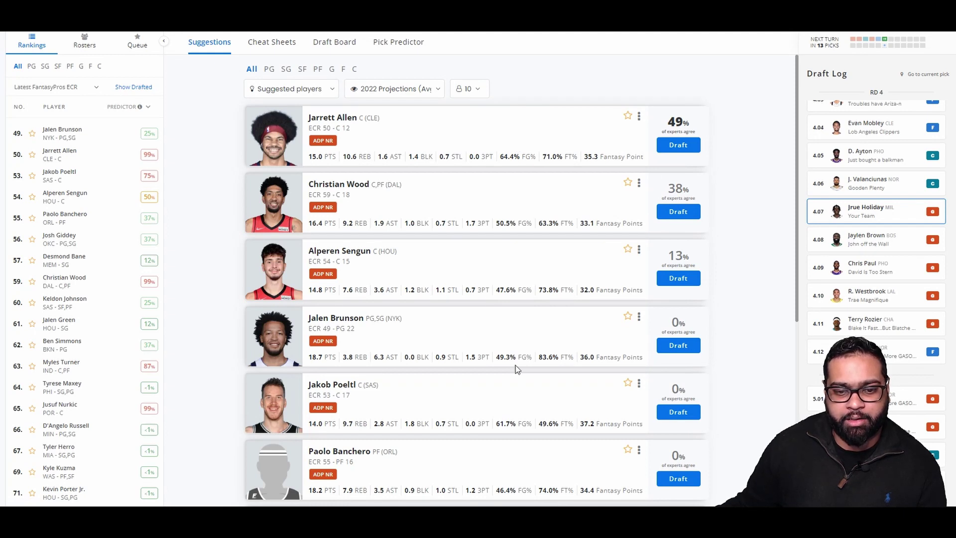
{"action": "scroll", "coordinate": [417, 346], "scroll_direction": "down", "scroll_amount": 1}
{"action": "scroll", "coordinate": [439, 348], "scroll_direction": "down", "scroll_amount": 1}
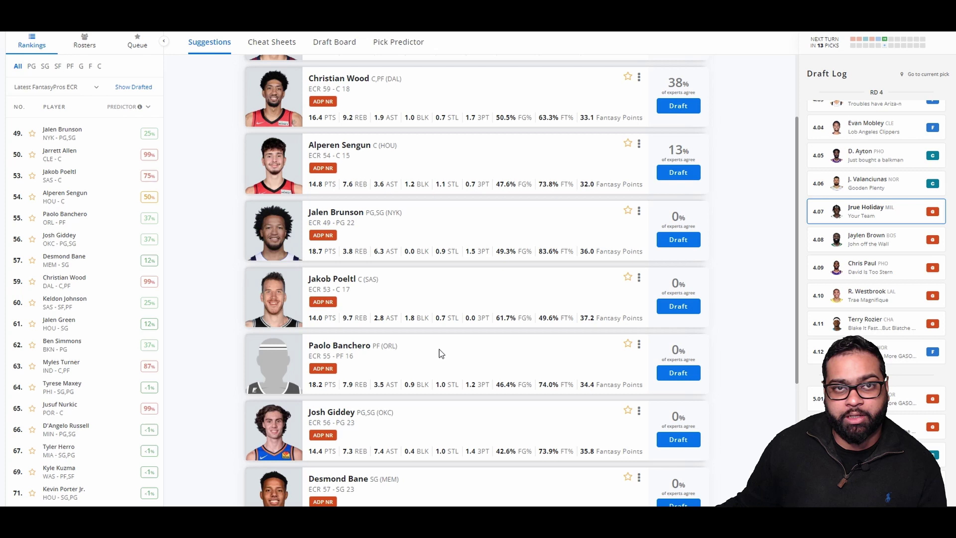
{"action": "scroll", "coordinate": [439, 348], "scroll_direction": "down", "scroll_amount": 1}
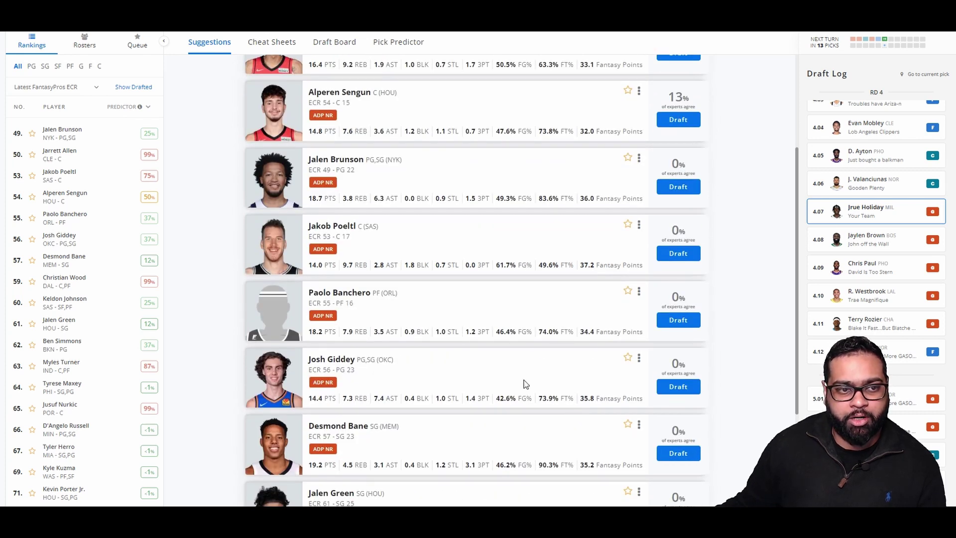
{"action": "scroll", "coordinate": [525, 383], "scroll_direction": "up", "scroll_amount": 3}
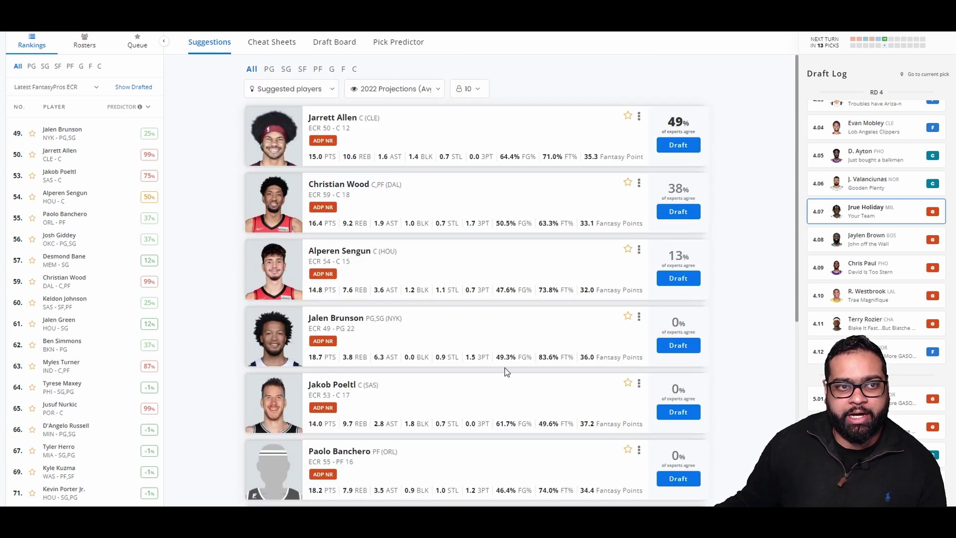
{"action": "left_click", "coordinate": [338, 43]}
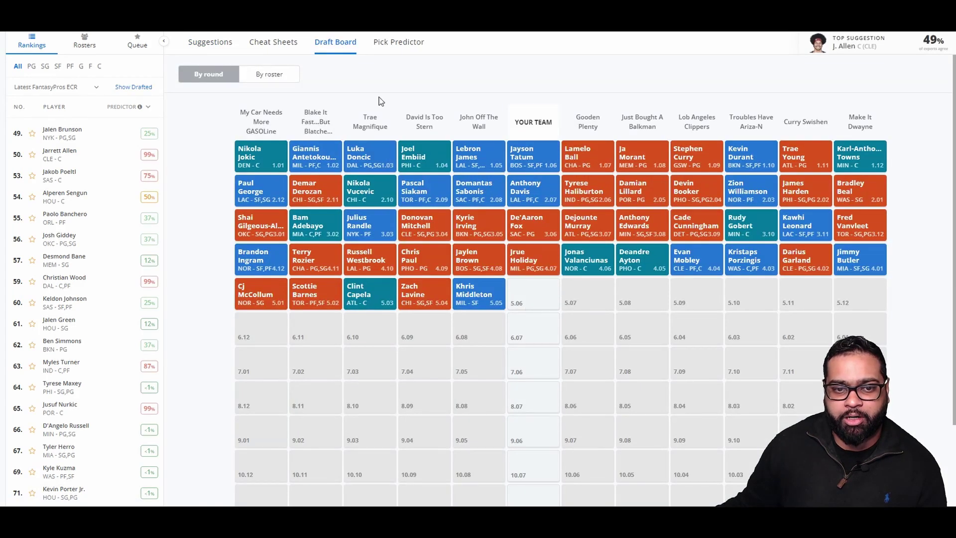
{"action": "left_click", "coordinate": [270, 75]}
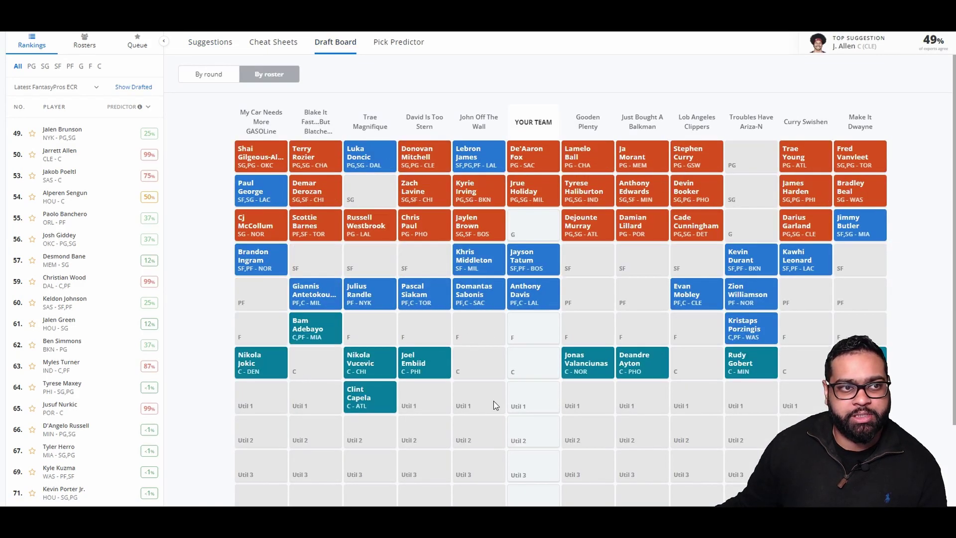
{"action": "left_click", "coordinate": [213, 44]}
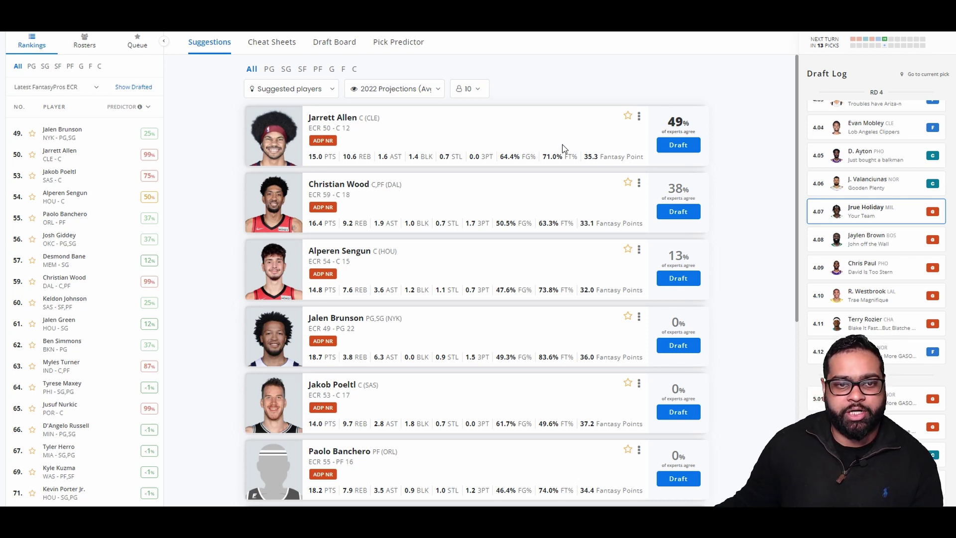
{"action": "left_click", "coordinate": [343, 42]}
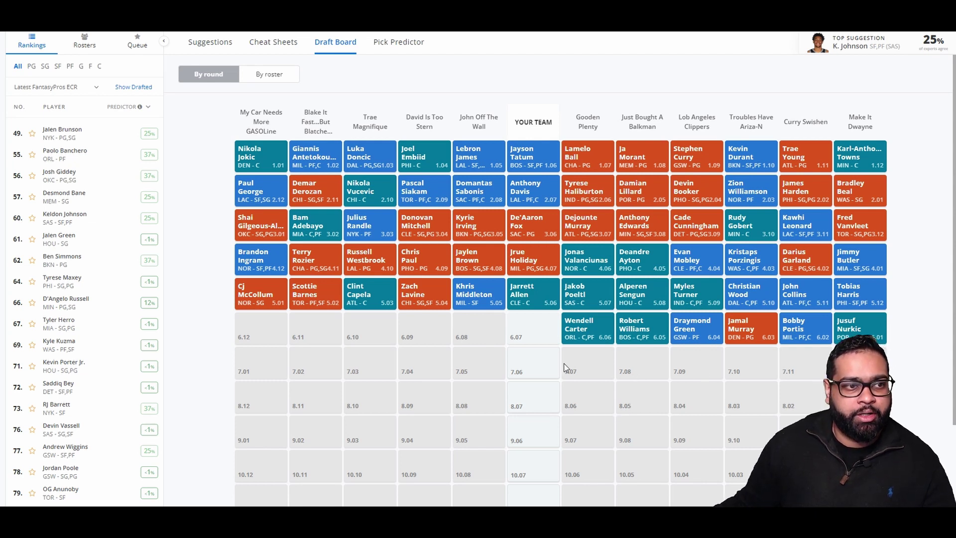
Check the team rosters and Paolo Banchero's player profile, and draft Ben Simmons with pick 6.07
{"action": "left_click", "coordinate": [226, 44]}
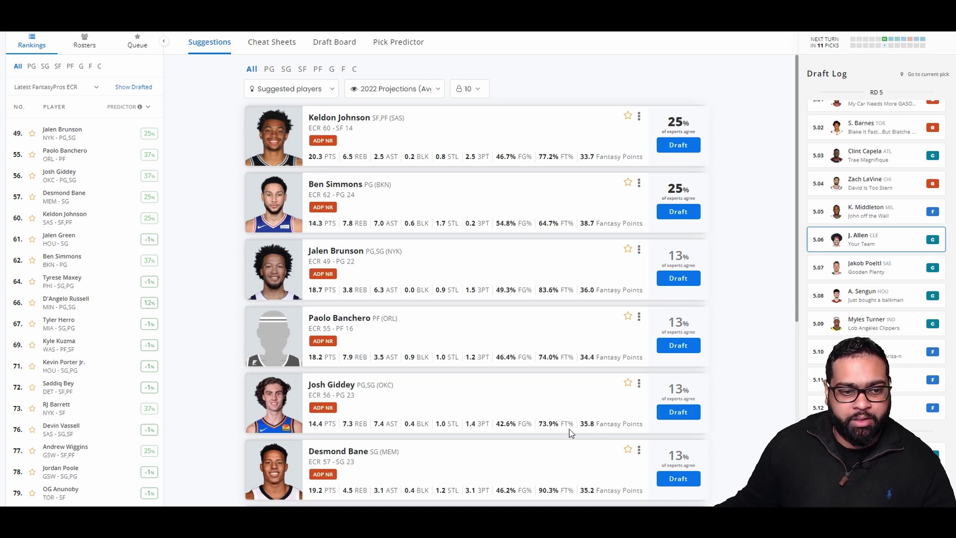
{"action": "scroll", "coordinate": [569, 429], "scroll_direction": "down", "scroll_amount": 1}
{"action": "scroll", "coordinate": [534, 402], "scroll_direction": "down", "scroll_amount": 1}
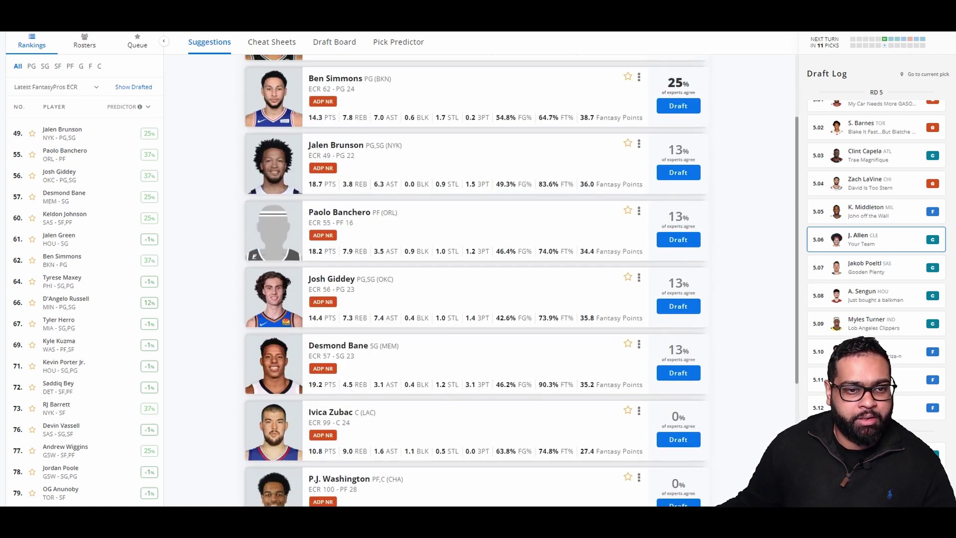
{"action": "scroll", "coordinate": [533, 402], "scroll_direction": "up", "scroll_amount": 3}
{"action": "left_click", "coordinate": [332, 42]}
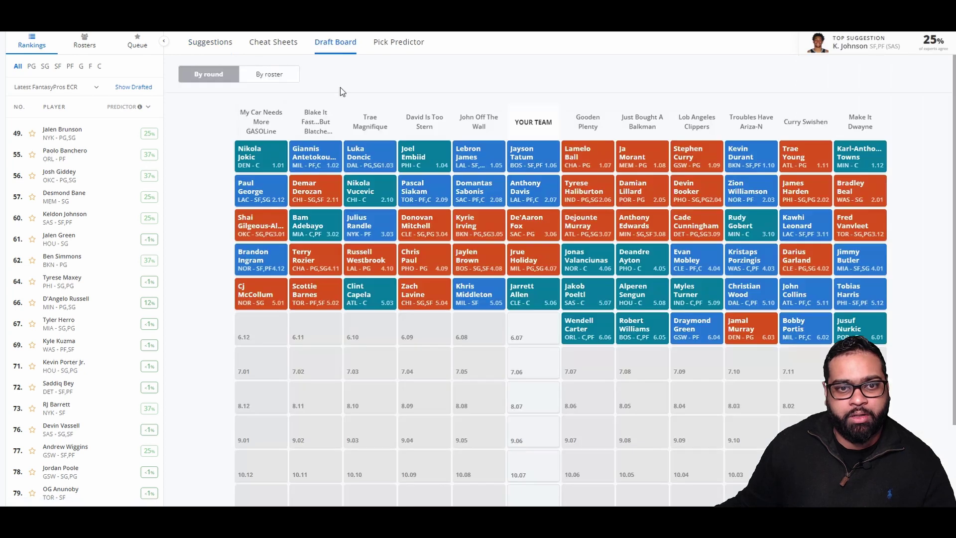
{"action": "left_click", "coordinate": [257, 74]}
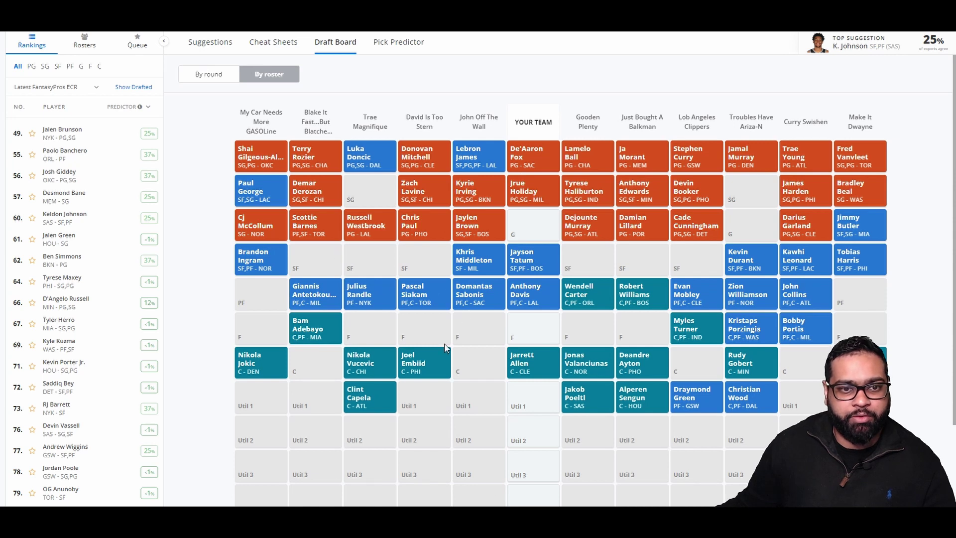
{"action": "left_click", "coordinate": [209, 42]}
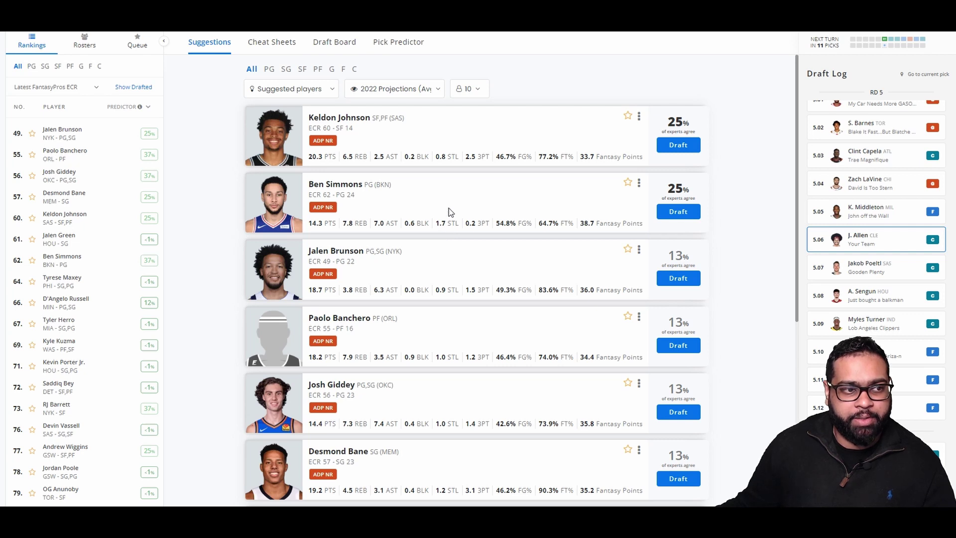
{"action": "left_click", "coordinate": [64, 151]}
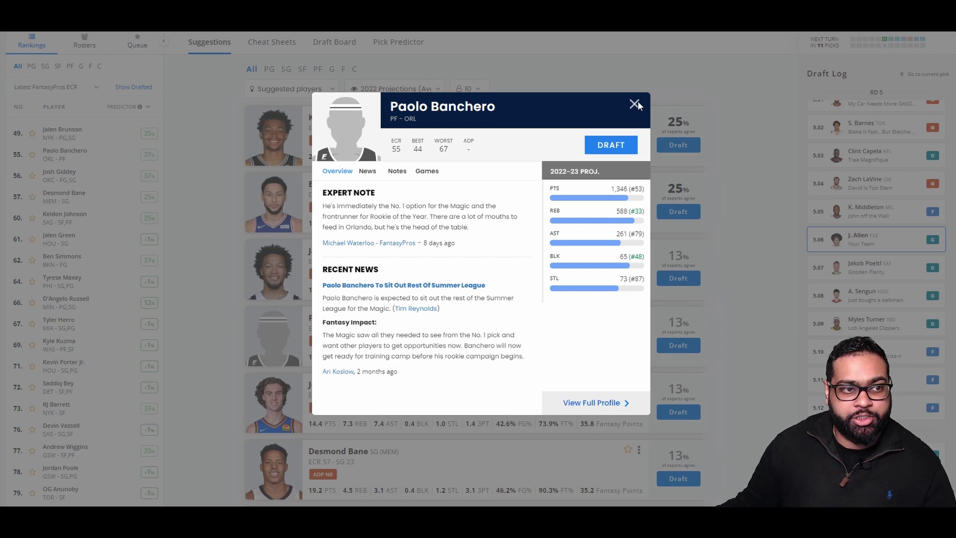
{"action": "left_click", "coordinate": [633, 105]}
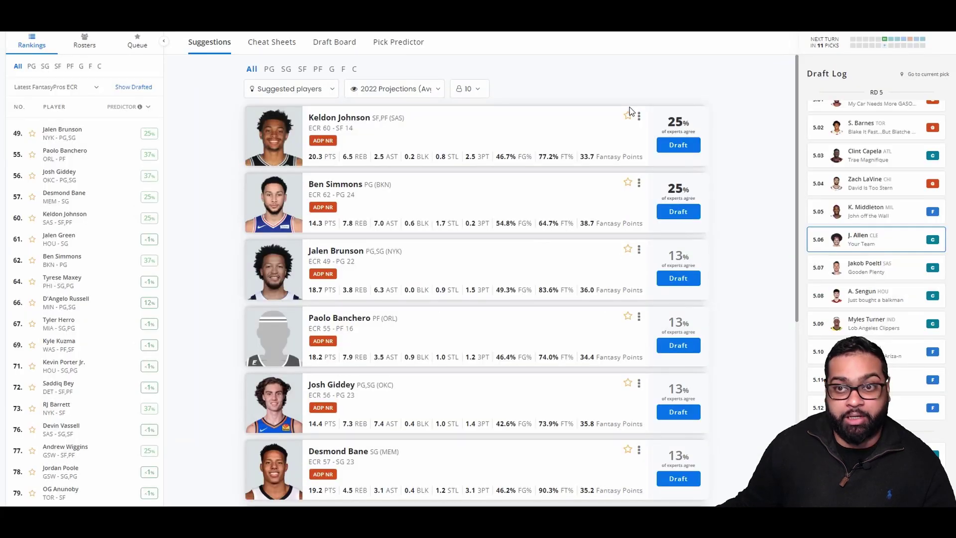
{"action": "left_click", "coordinate": [677, 211]}
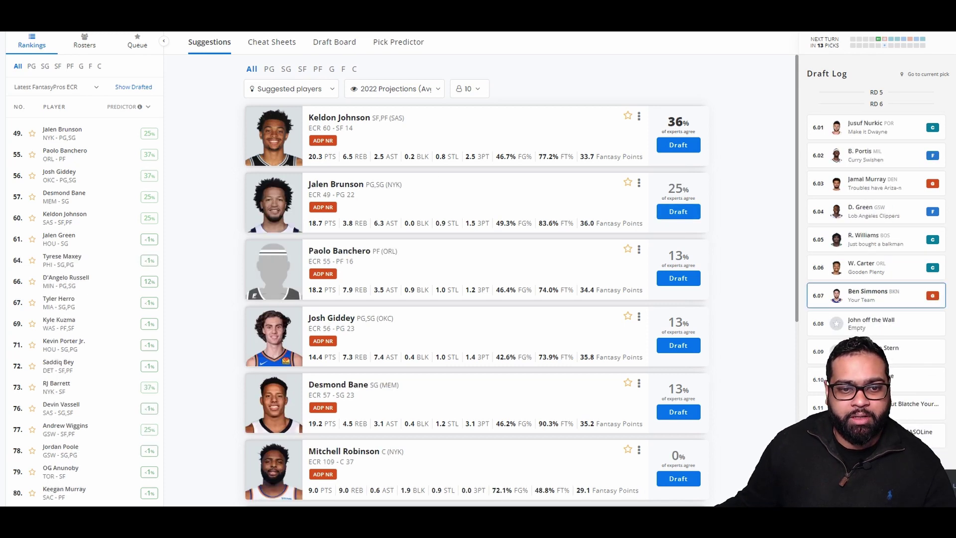
Review the draft board by round and draft Josh Giddey from the suggestions with pick 7.06
{"action": "left_click", "coordinate": [332, 42]}
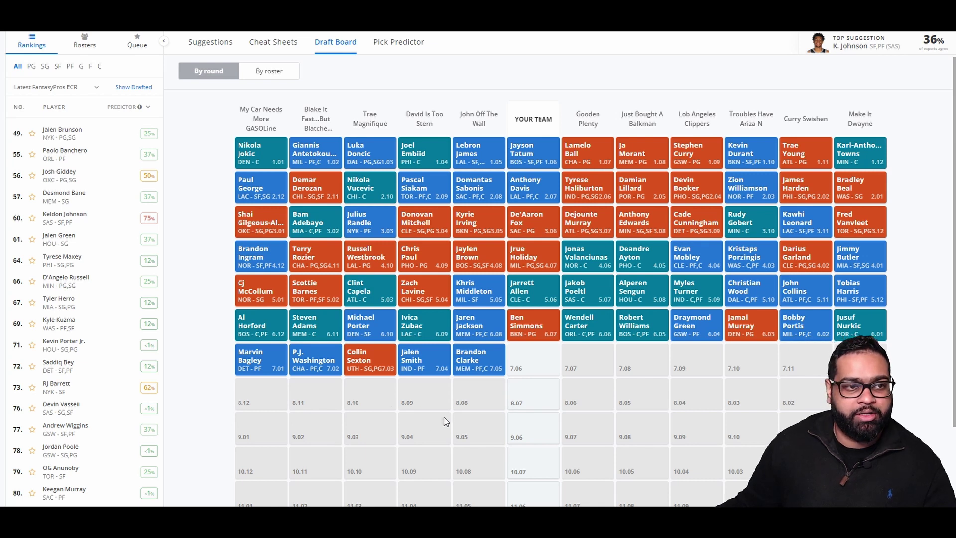
{"action": "left_click", "coordinate": [208, 46]}
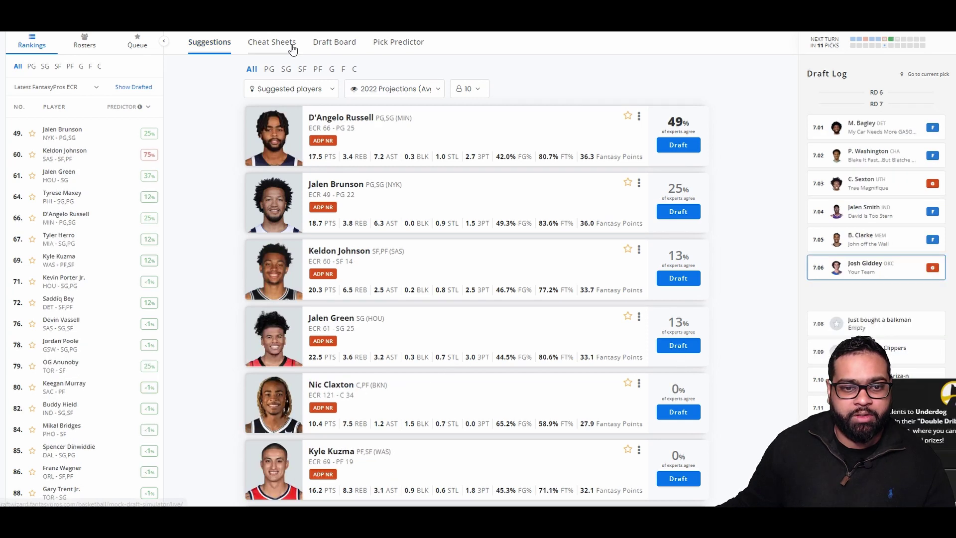
Weigh the eighth-round suggestions against the draft board by round and by roster, and draft Keldon Johnson with pick 8.07
{"action": "left_click", "coordinate": [345, 46]}
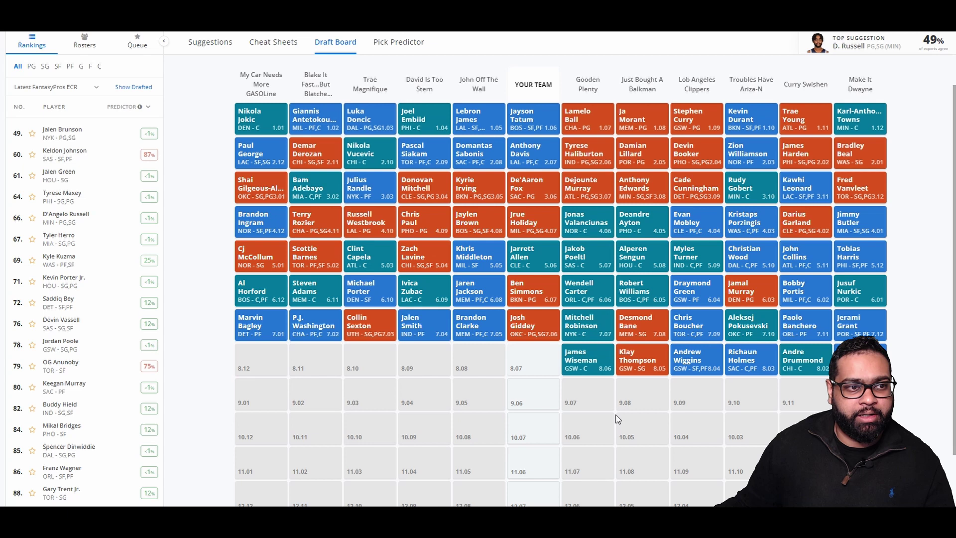
{"action": "left_click", "coordinate": [209, 40]}
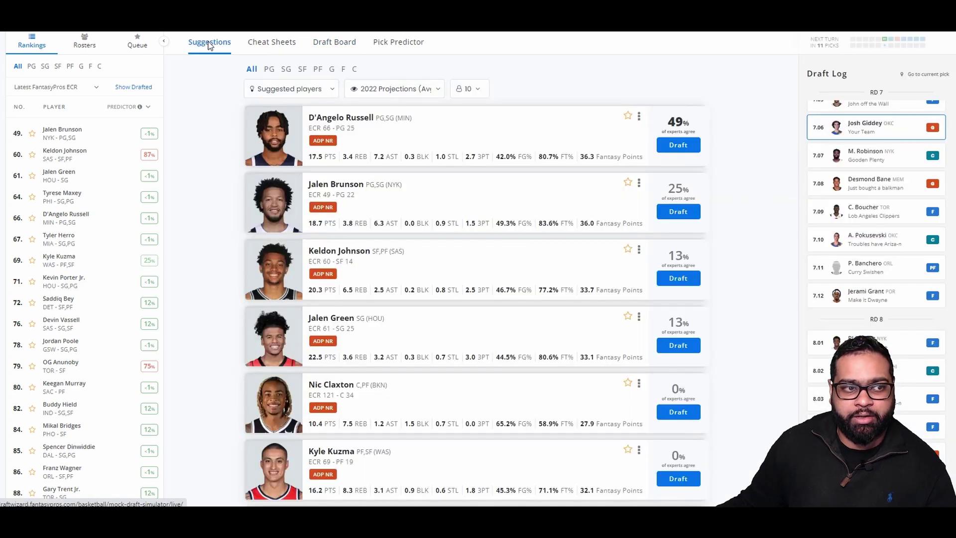
{"action": "left_click", "coordinate": [337, 49]}
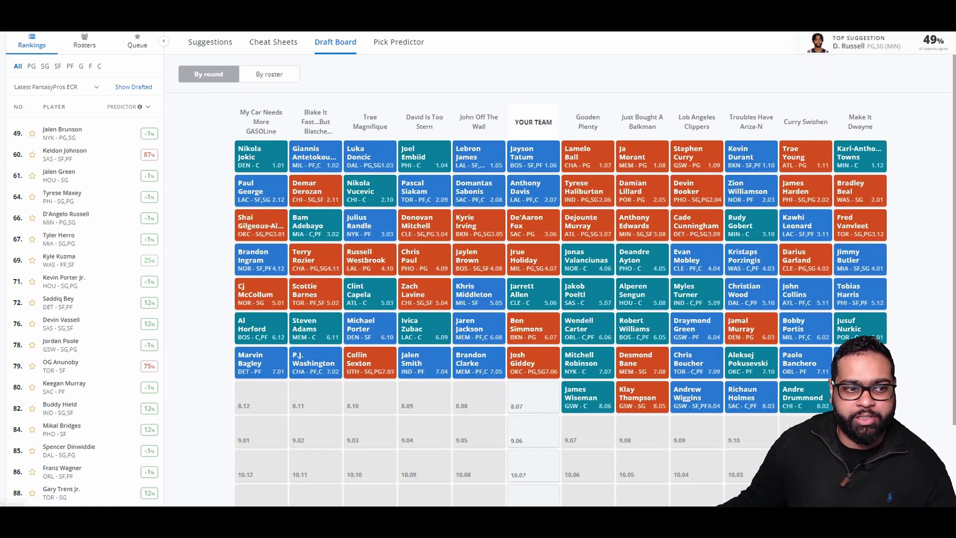
{"action": "left_click", "coordinate": [198, 44]}
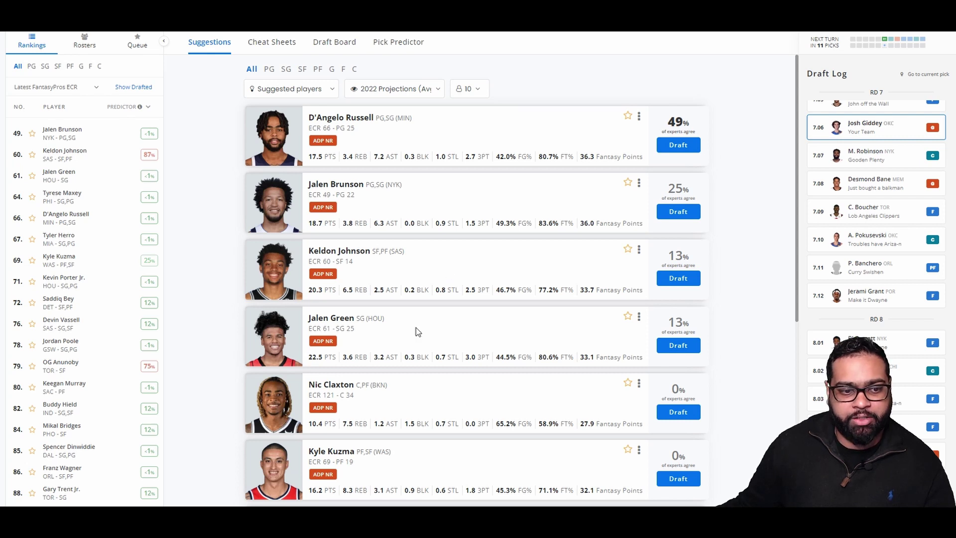
{"action": "scroll", "coordinate": [417, 327], "scroll_direction": "down", "scroll_amount": 5}
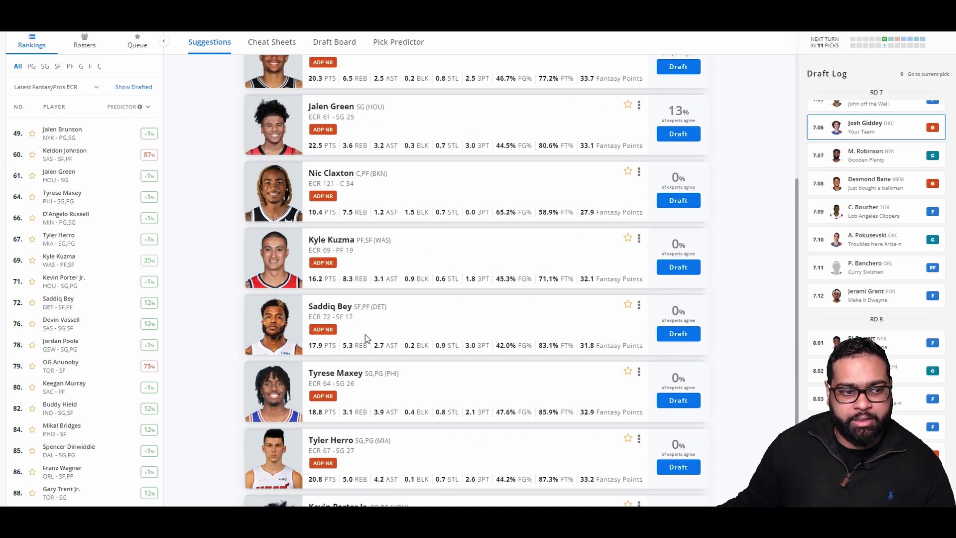
{"action": "scroll", "coordinate": [366, 333], "scroll_direction": "up", "scroll_amount": 5}
{"action": "left_click", "coordinate": [345, 46]}
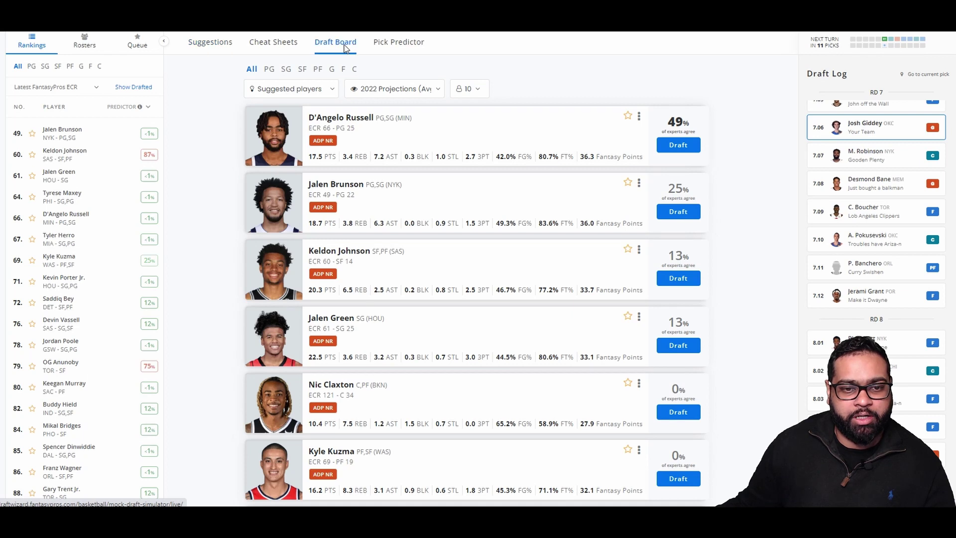
{"action": "left_click", "coordinate": [269, 78]}
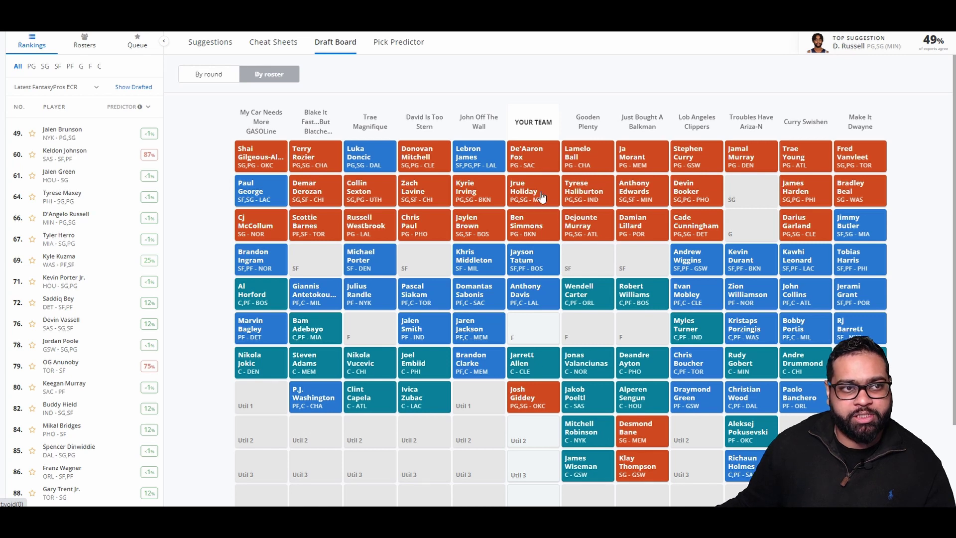
{"action": "left_click", "coordinate": [209, 43]}
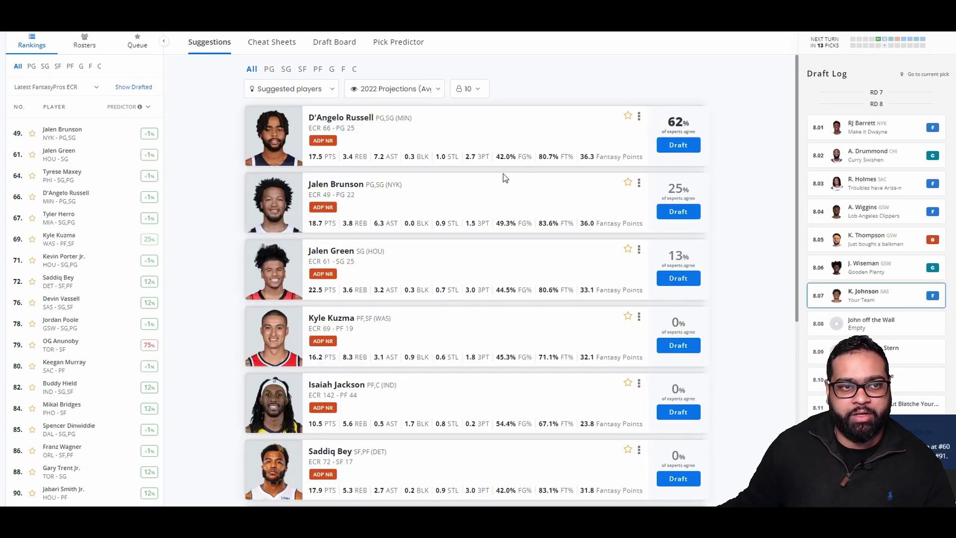
Review the draft board by round and the suggested players, and draft Jalen Brunson with pick 9.06
{"action": "left_click", "coordinate": [335, 44]}
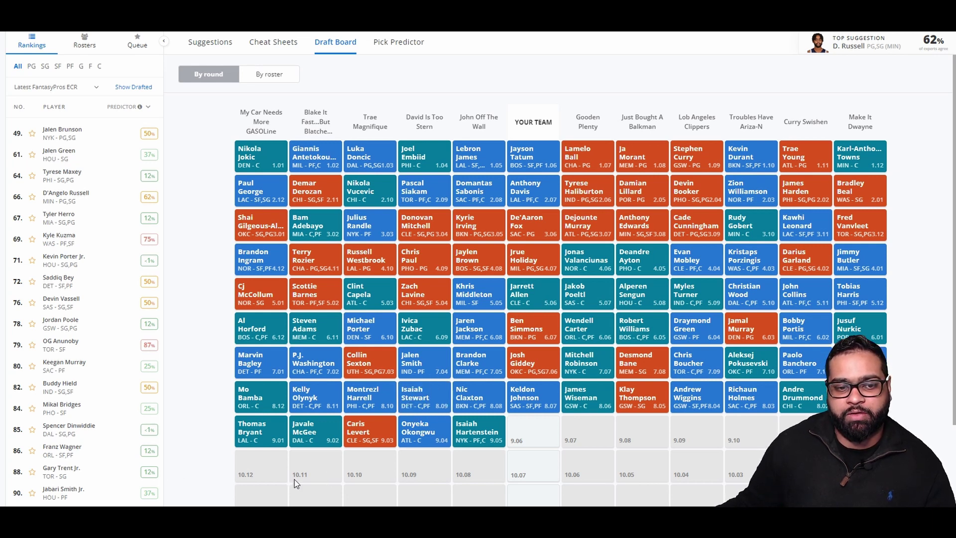
{"action": "scroll", "coordinate": [326, 465], "scroll_direction": "down", "scroll_amount": 2}
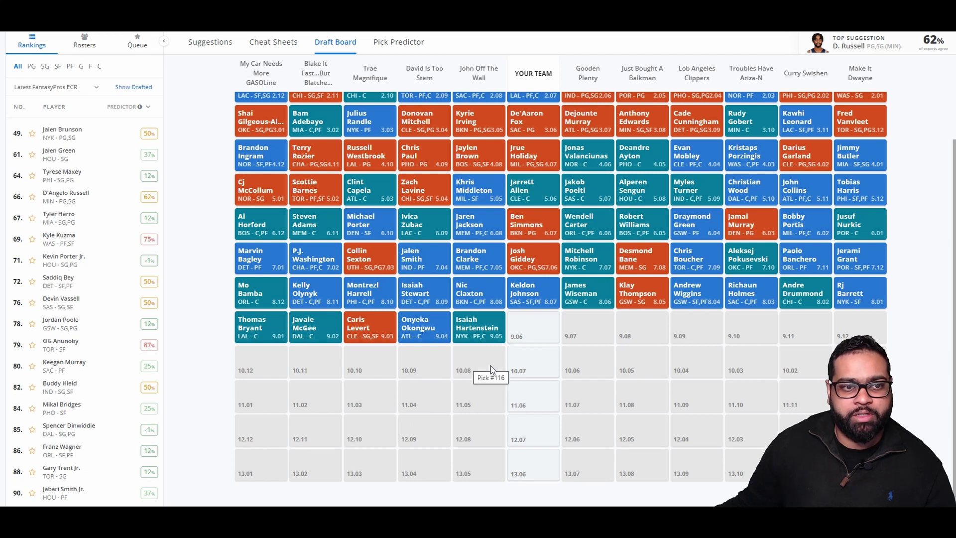
{"action": "left_click", "coordinate": [213, 46]}
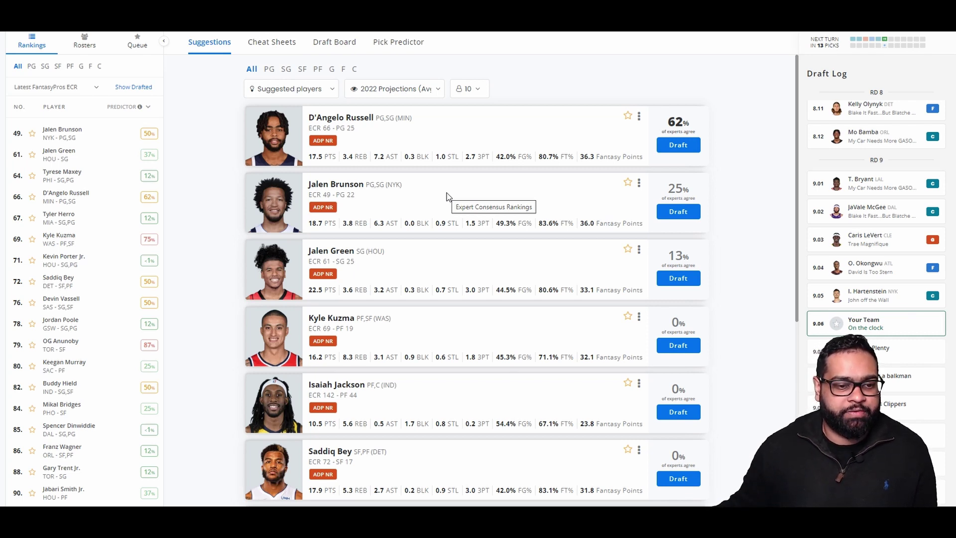
{"action": "scroll", "coordinate": [447, 196], "scroll_direction": "down", "scroll_amount": 6}
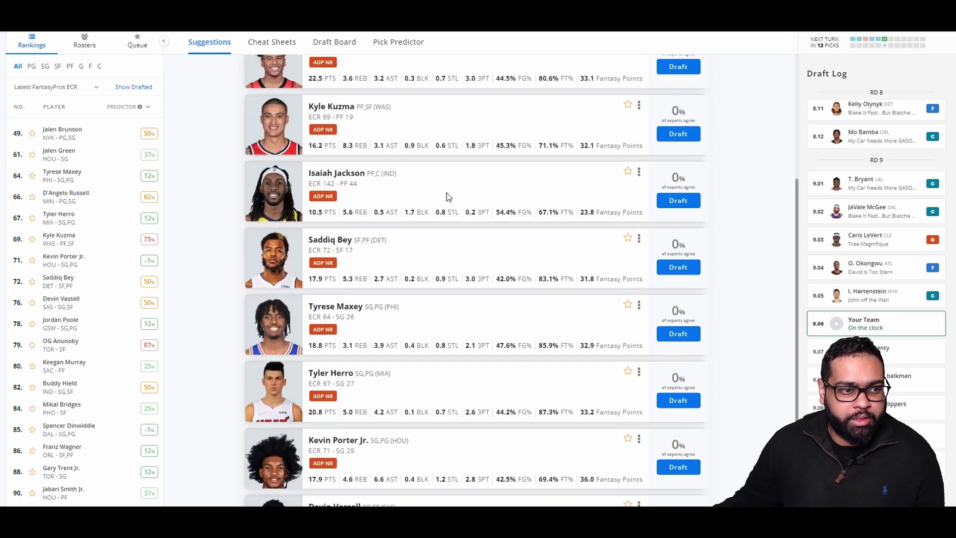
{"action": "scroll", "coordinate": [463, 236], "scroll_direction": "up", "scroll_amount": 7}
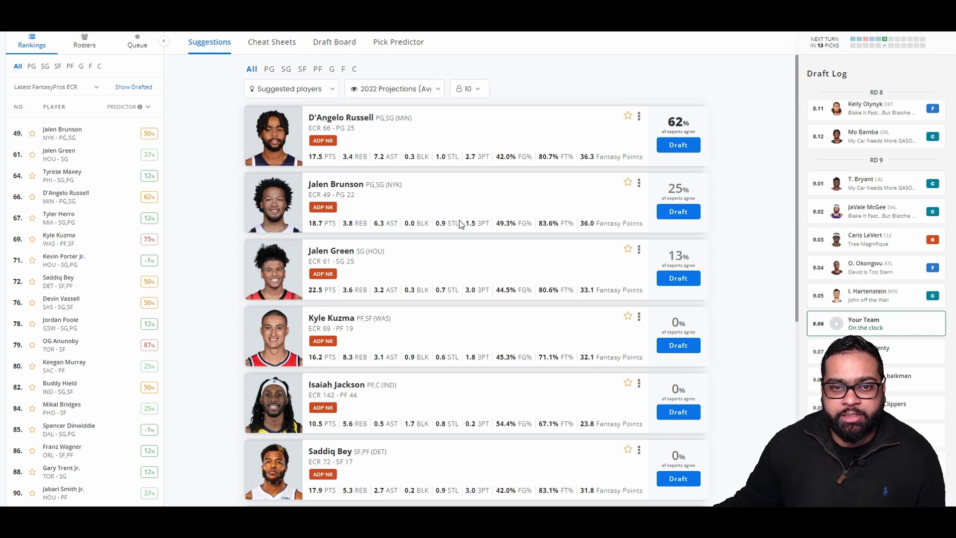
{"action": "left_click", "coordinate": [691, 221]}
Compare the tenth-round suggestions and player rankings with the draft board by round and by roster, and draft D'Angelo Russell with pick 10.07
{"action": "left_click", "coordinate": [333, 41]}
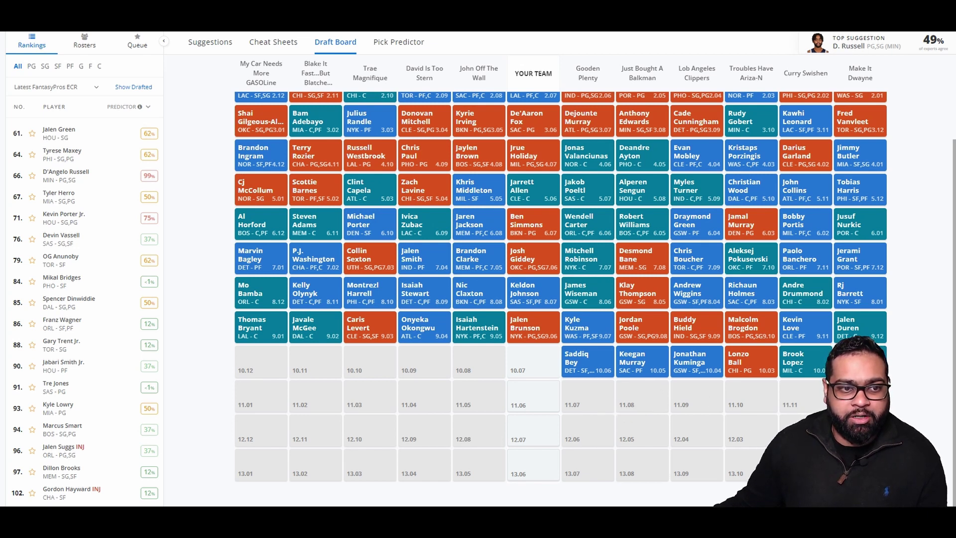
{"action": "left_click", "coordinate": [208, 43]}
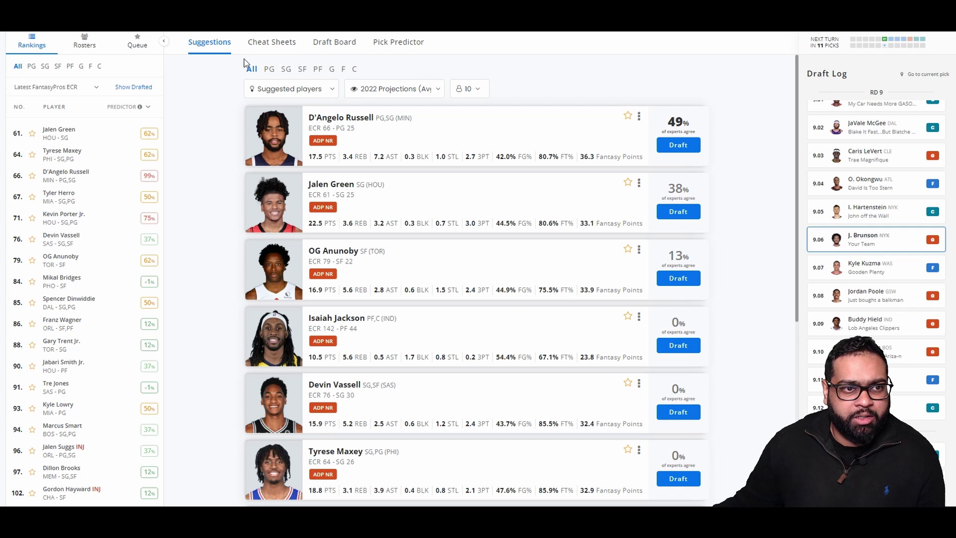
{"action": "left_click", "coordinate": [347, 53]}
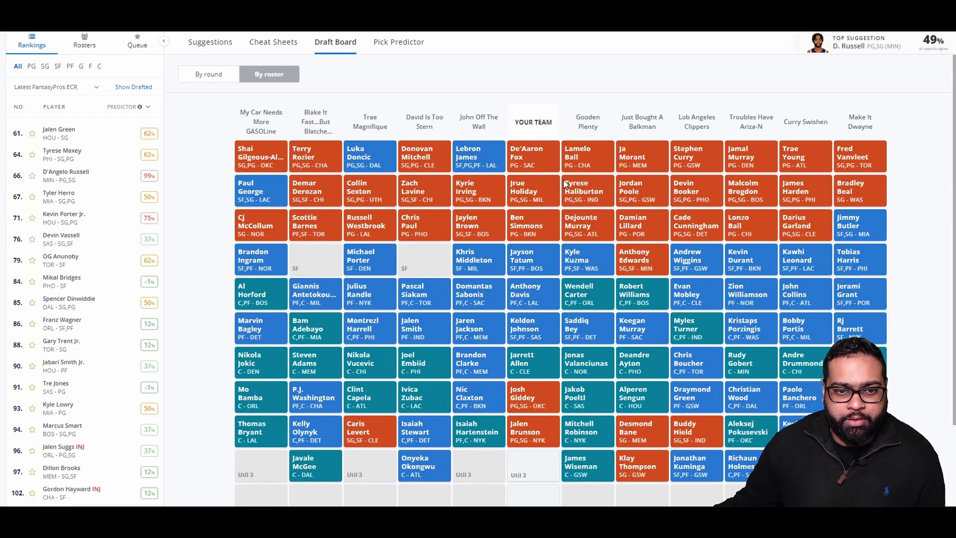
{"action": "scroll", "coordinate": [528, 262], "scroll_direction": "down", "scroll_amount": 1}
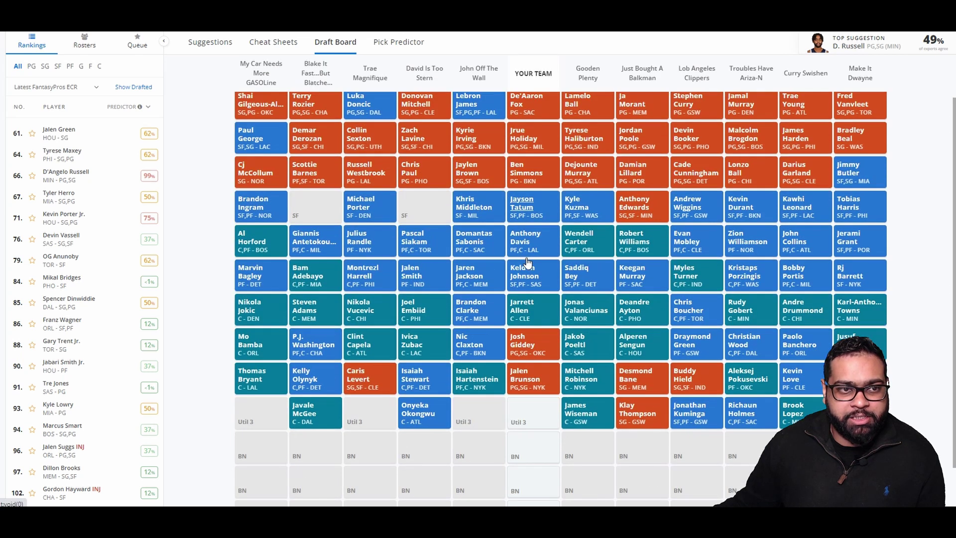
{"action": "scroll", "coordinate": [548, 389], "scroll_direction": "up", "scroll_amount": 1}
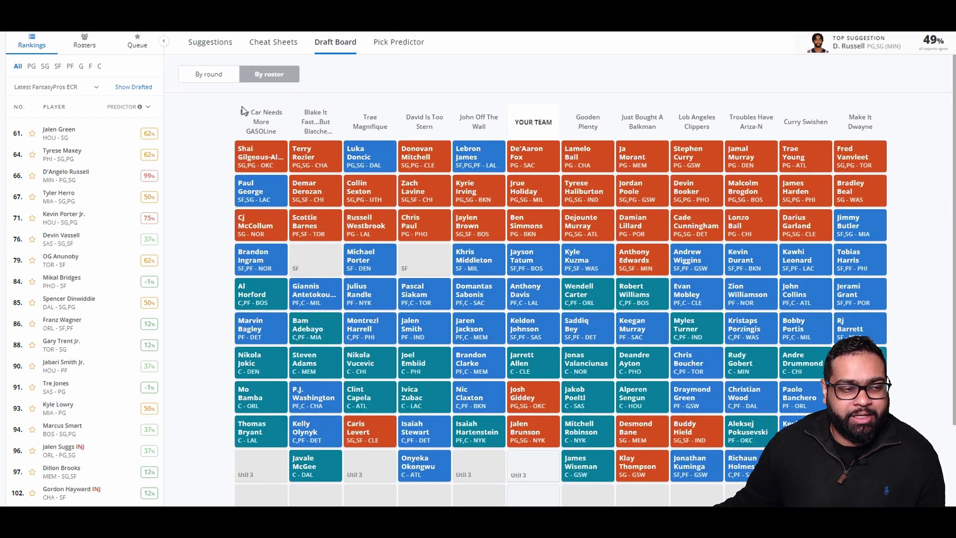
{"action": "left_click", "coordinate": [209, 75]}
{"action": "left_click", "coordinate": [215, 42]}
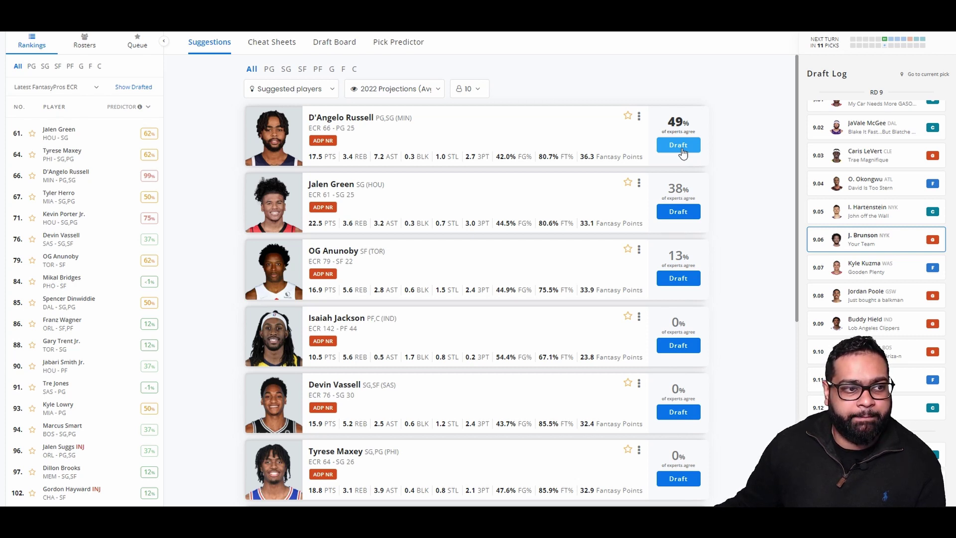
{"action": "scroll", "coordinate": [93, 242], "scroll_direction": "down", "scroll_amount": 2}
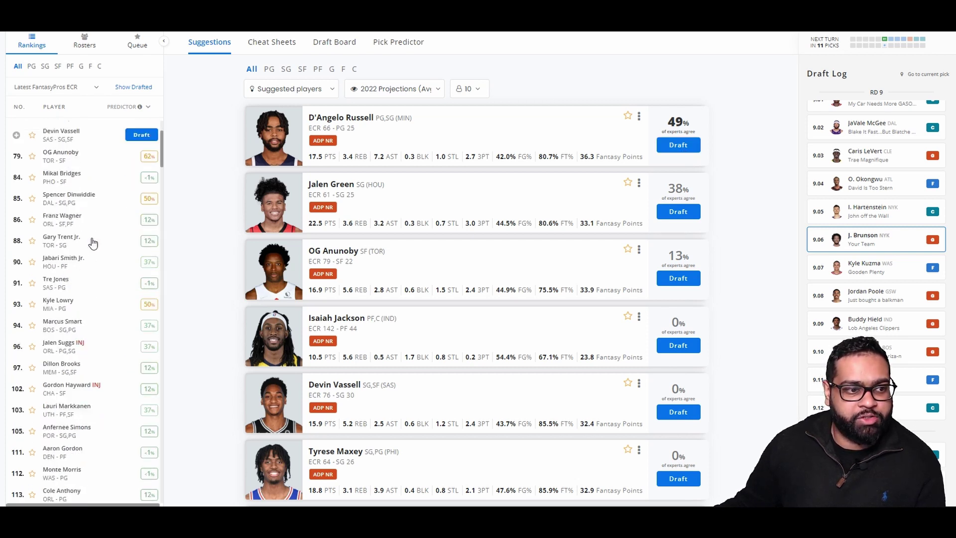
{"action": "scroll", "coordinate": [92, 243], "scroll_direction": "down", "scroll_amount": 2}
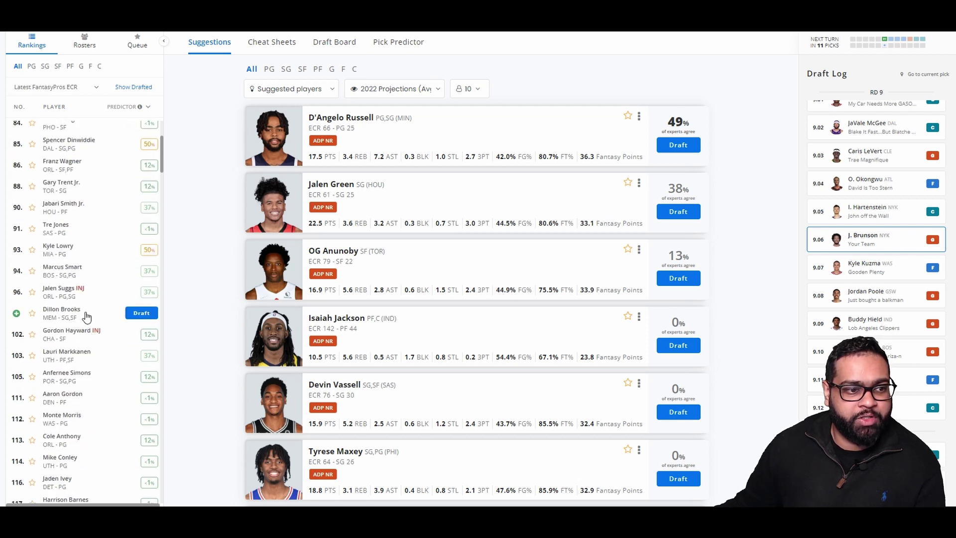
{"action": "scroll", "coordinate": [87, 316], "scroll_direction": "up", "scroll_amount": 5}
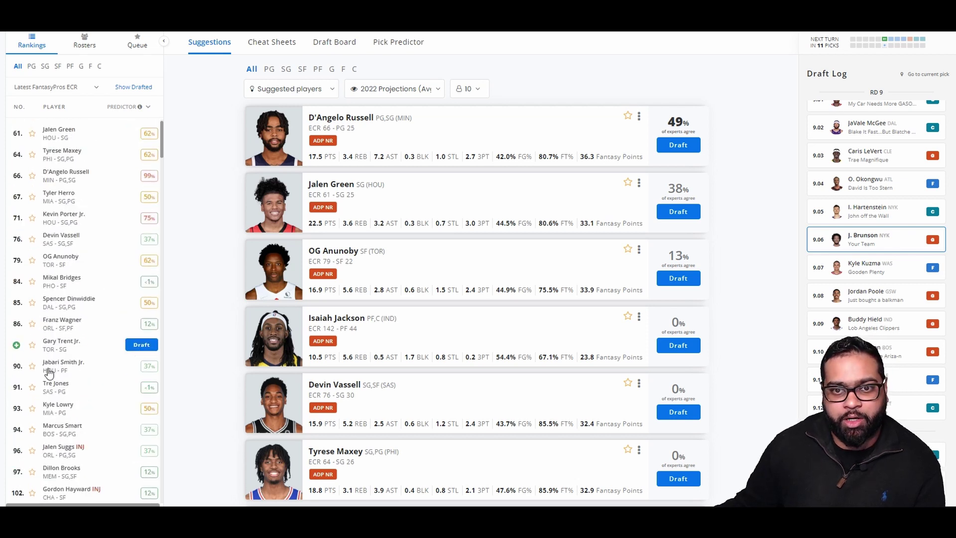
Examine the draft board by round, the eleventh-round suggestions and Spencer Dinwiddie's player profile
{"action": "left_click", "coordinate": [323, 44]}
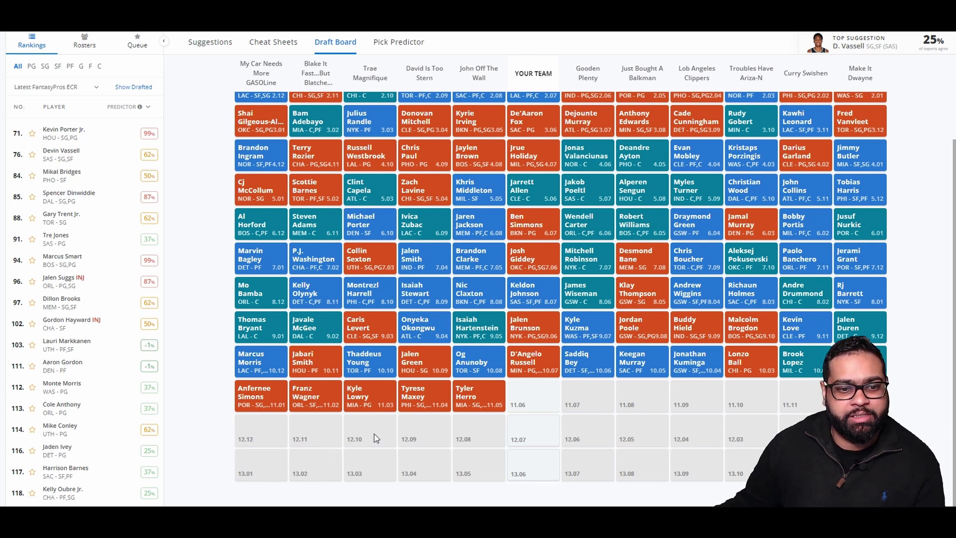
{"action": "left_click", "coordinate": [219, 44]}
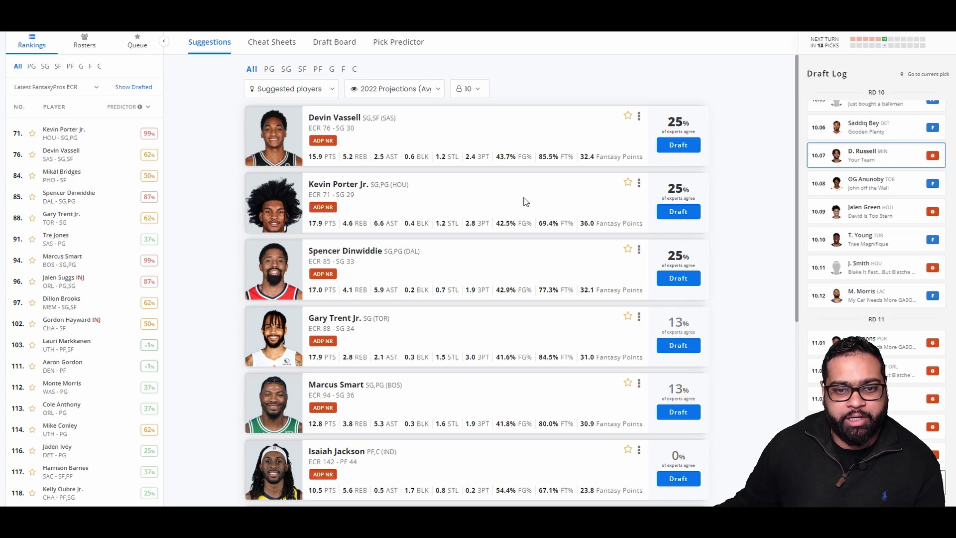
{"action": "scroll", "coordinate": [524, 202], "scroll_direction": "down", "scroll_amount": 1}
{"action": "scroll", "coordinate": [523, 272], "scroll_direction": "down", "scroll_amount": 4}
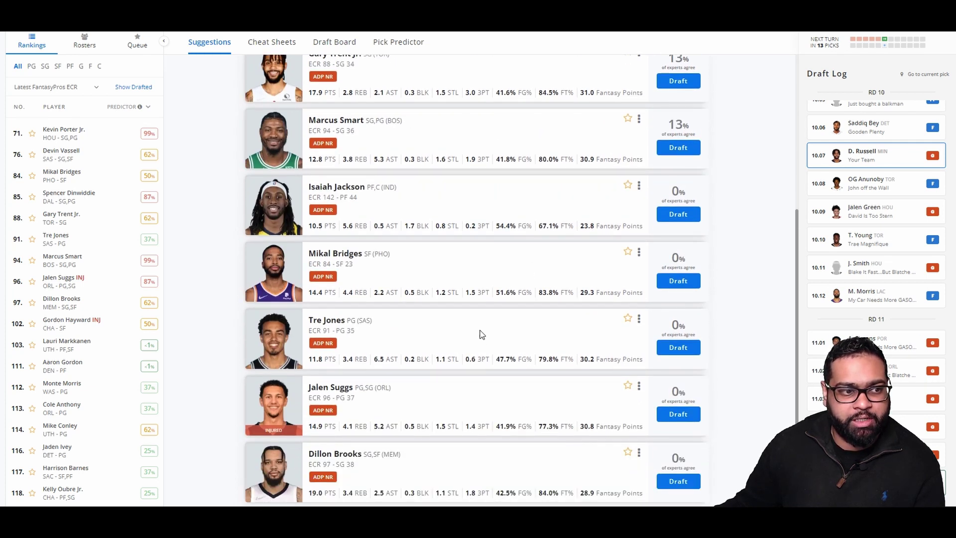
{"action": "scroll", "coordinate": [482, 334], "scroll_direction": "up", "scroll_amount": 5}
{"action": "left_click", "coordinate": [69, 193]}
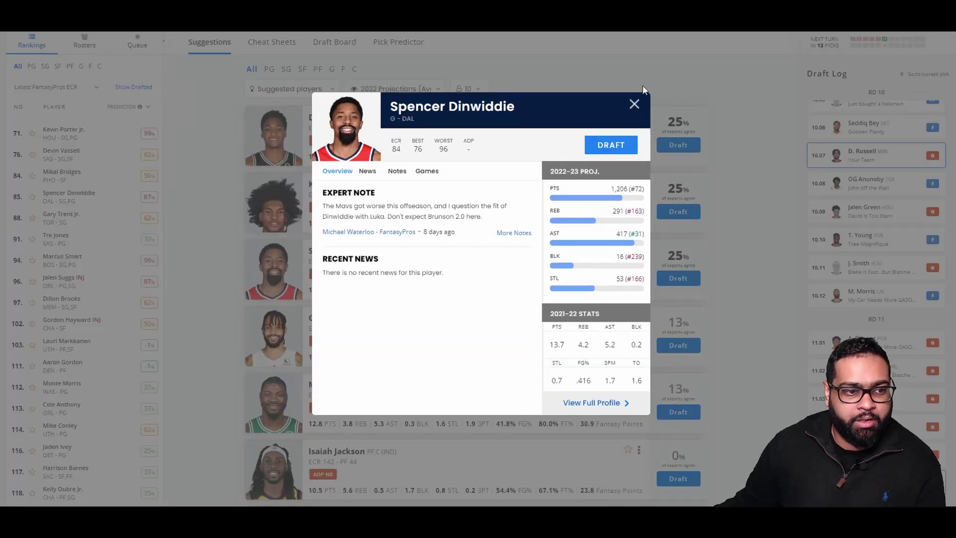
{"action": "left_click", "coordinate": [638, 102]}
Check the draft board's roster view for team needs and draft Mikal Bridges from the suggestions with pick 11.06
{"action": "left_click", "coordinate": [334, 41]}
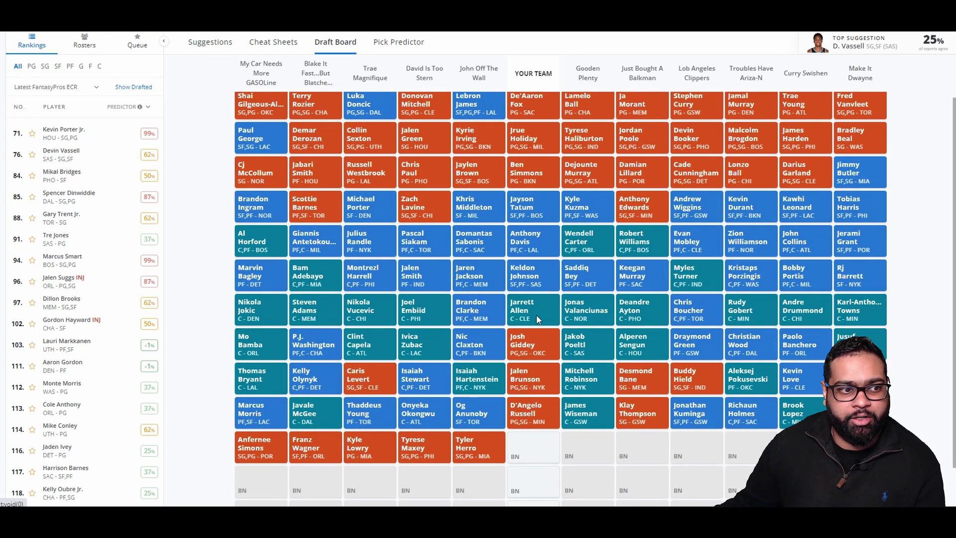
{"action": "scroll", "coordinate": [510, 303], "scroll_direction": "up", "scroll_amount": 1}
{"action": "left_click", "coordinate": [208, 76]}
{"action": "left_click", "coordinate": [209, 42]}
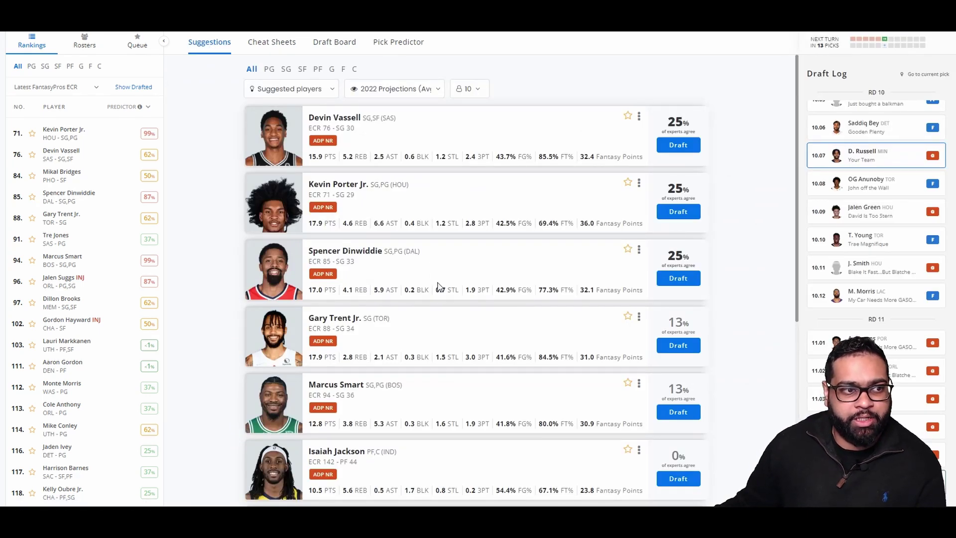
{"action": "scroll", "coordinate": [448, 324], "scroll_direction": "down", "scroll_amount": 1}
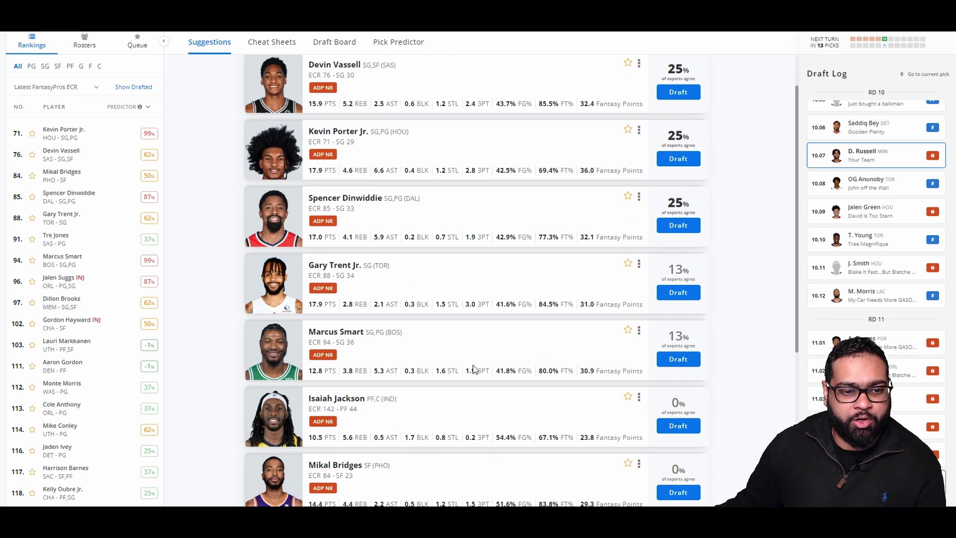
{"action": "scroll", "coordinate": [391, 325], "scroll_direction": "down", "scroll_amount": 1}
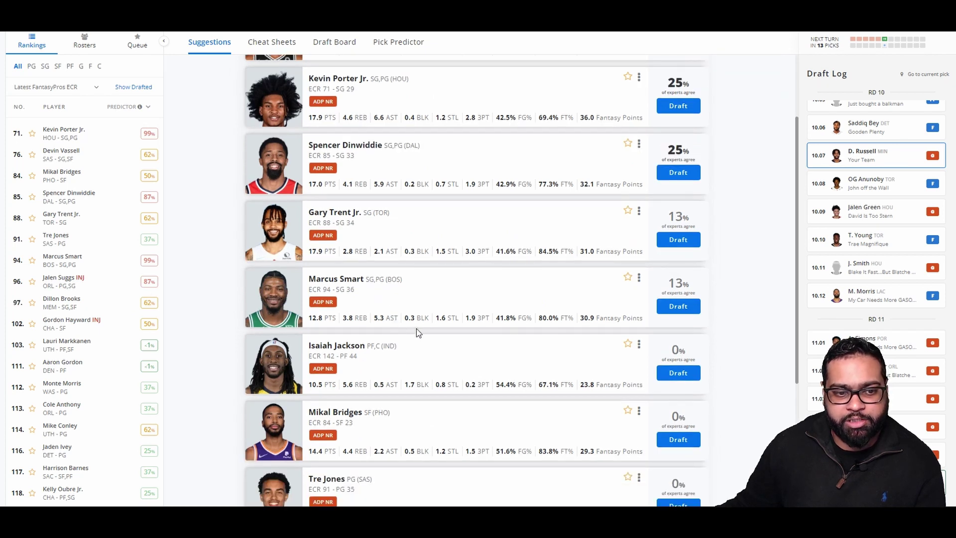
{"action": "scroll", "coordinate": [417, 329], "scroll_direction": "down", "scroll_amount": 1}
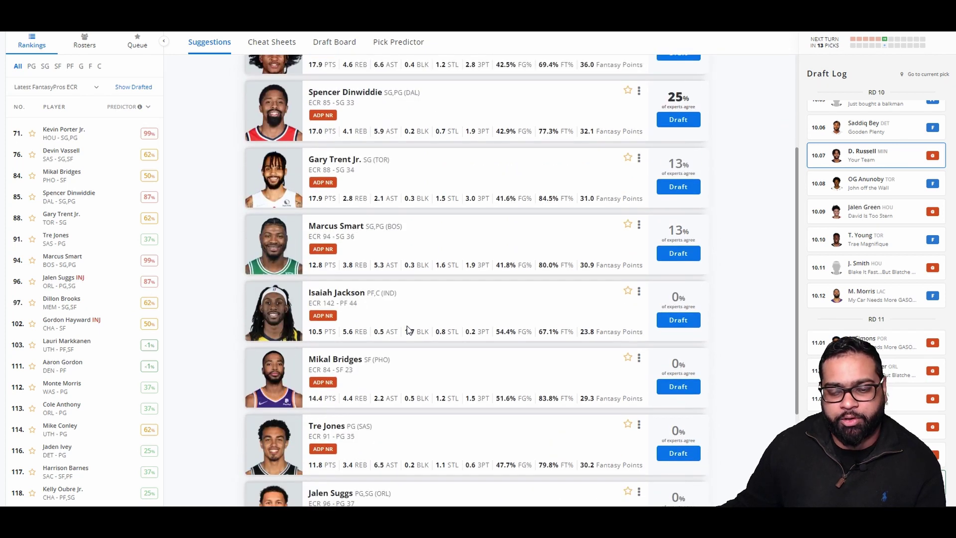
{"action": "left_click", "coordinate": [683, 387]}
Review the draft board by round and compare the projected stats of the twelfth-round suggested players
{"action": "left_click", "coordinate": [328, 42]}
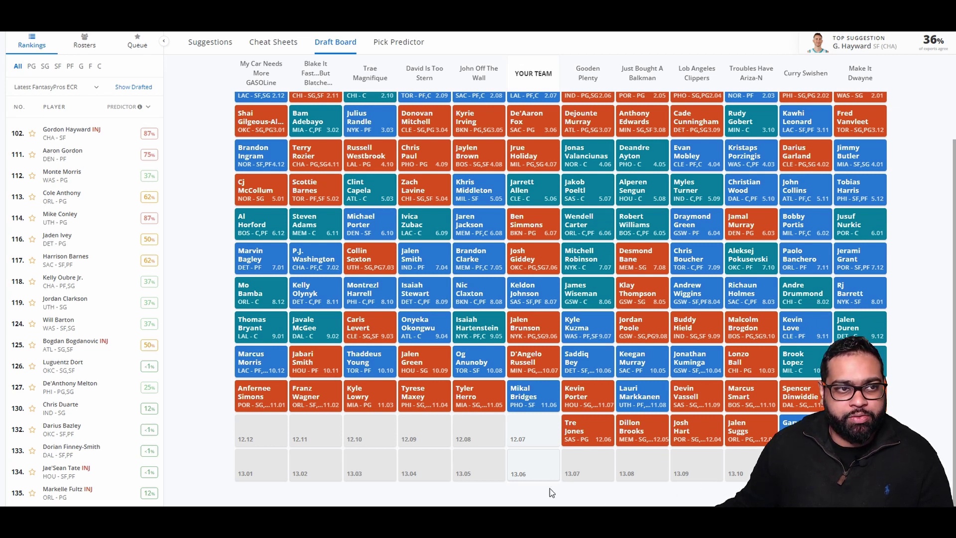
{"action": "left_click", "coordinate": [224, 52]}
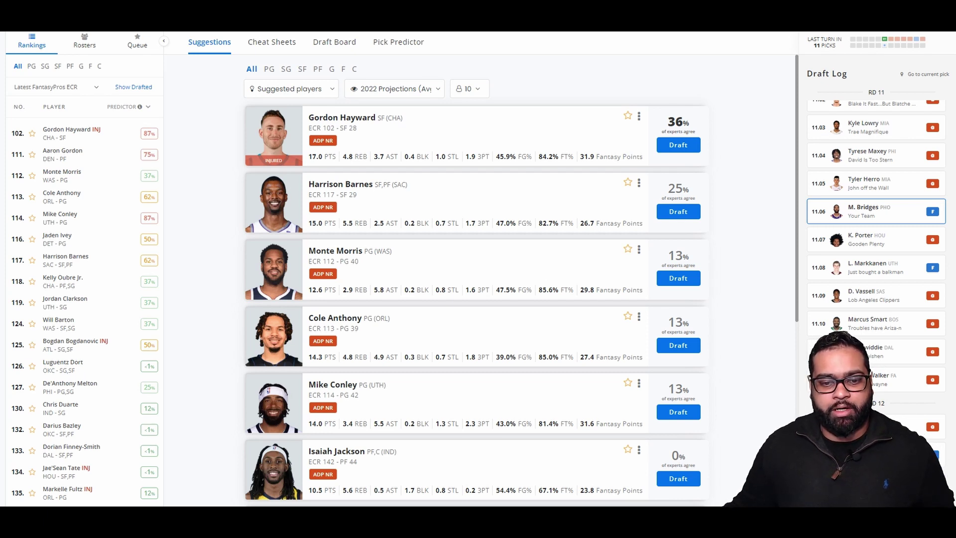
{"action": "scroll", "coordinate": [557, 431], "scroll_direction": "down", "scroll_amount": 1}
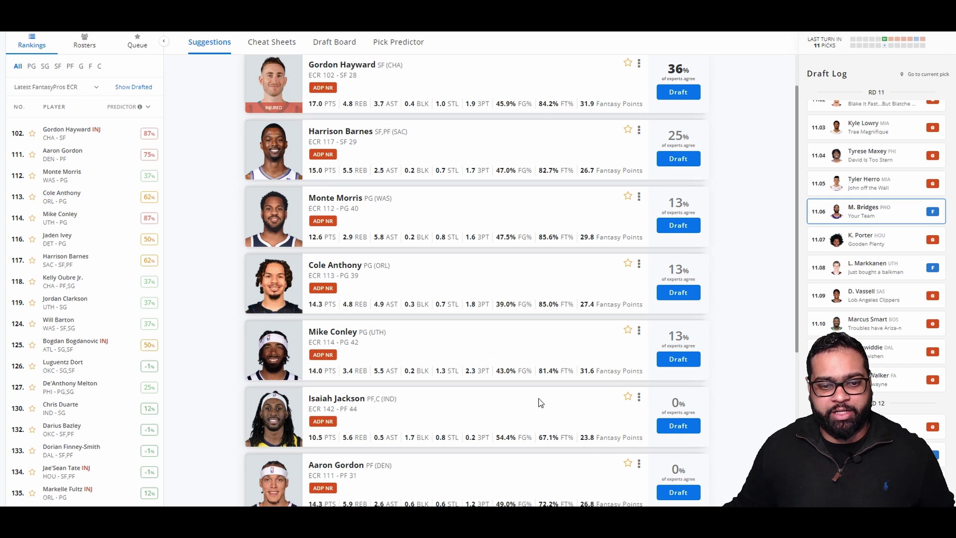
{"action": "scroll", "coordinate": [550, 354], "scroll_direction": "down", "scroll_amount": 2}
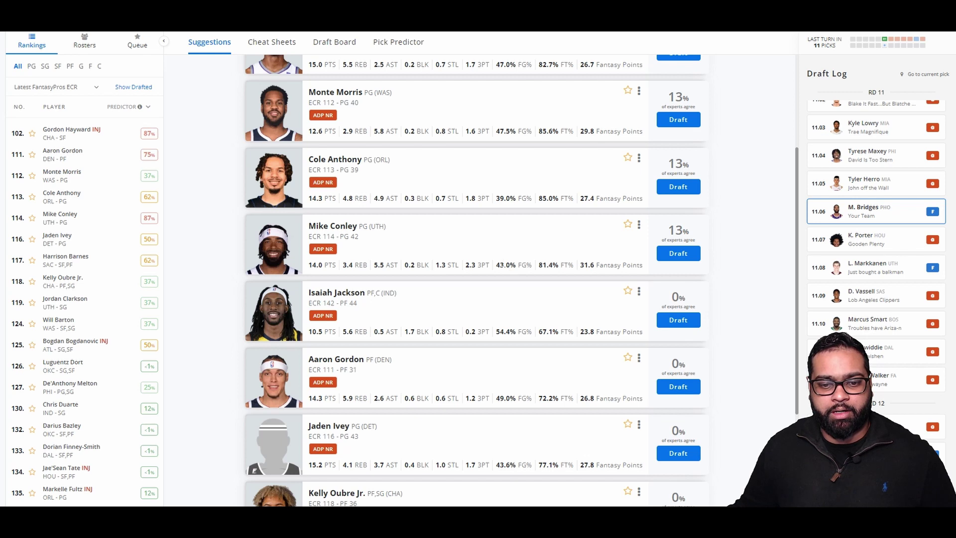
{"action": "scroll", "coordinate": [492, 263], "scroll_direction": "down", "scroll_amount": 3}
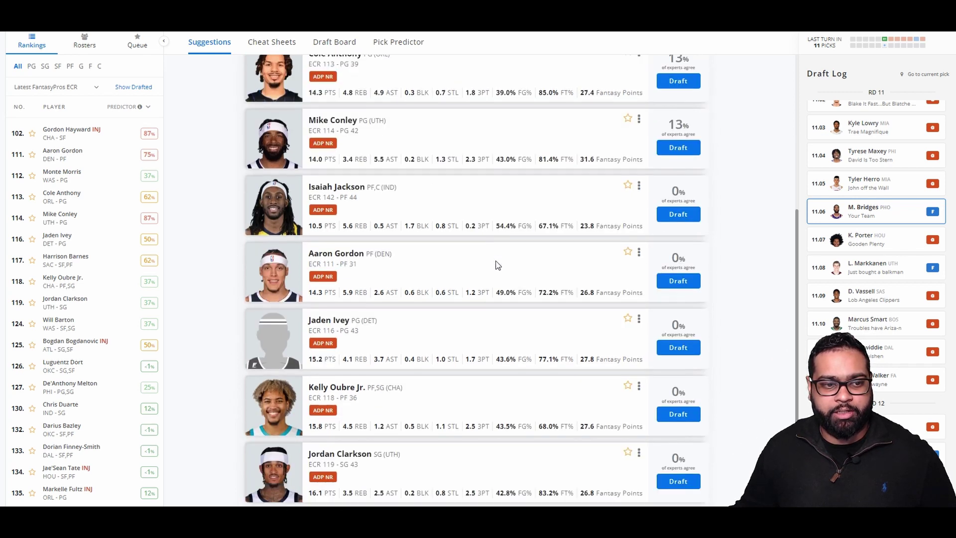
{"action": "scroll", "coordinate": [492, 263], "scroll_direction": "up", "scroll_amount": 6}
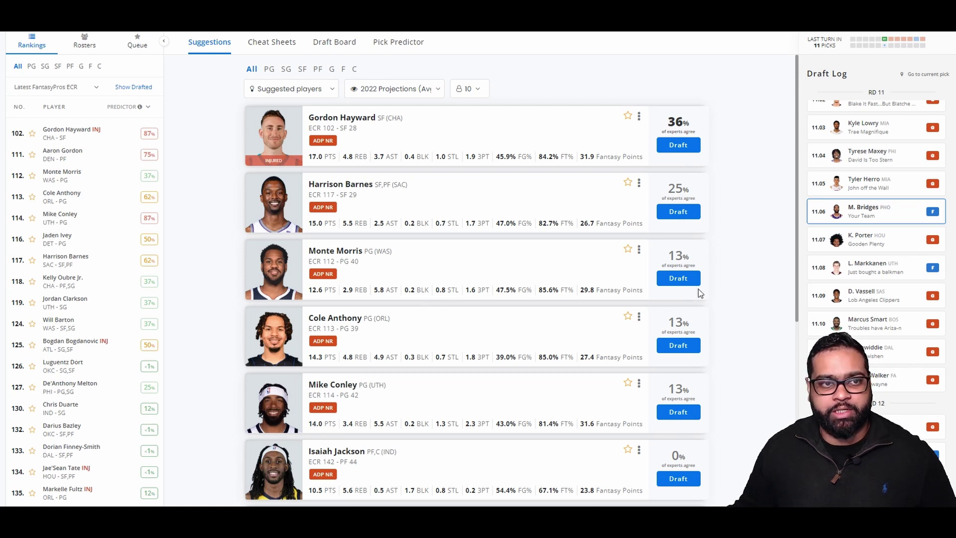
Check your team's picks on the draft board by round and draft Monte Morris from the suggestions with pick 12.07
{"action": "left_click", "coordinate": [334, 42]}
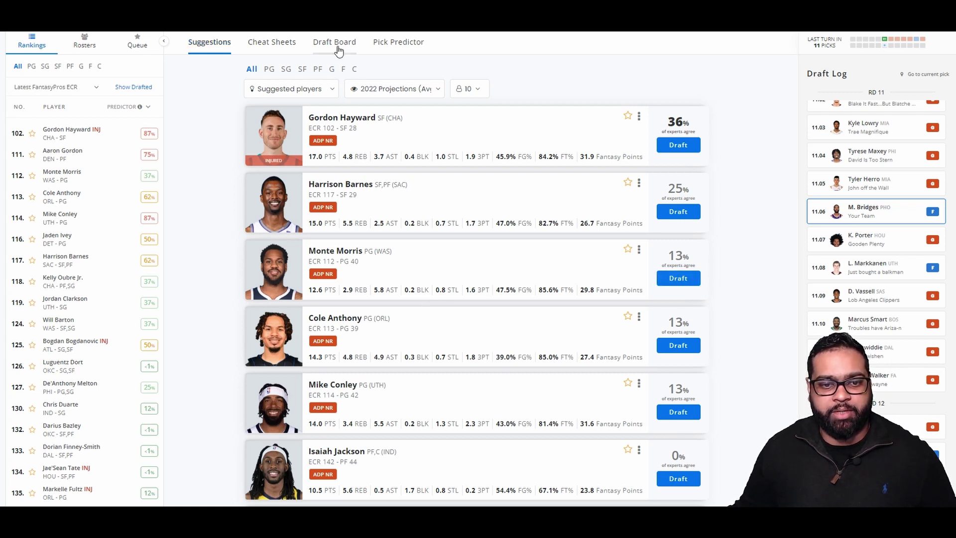
{"action": "scroll", "coordinate": [528, 448], "scroll_direction": "down", "scroll_amount": 2}
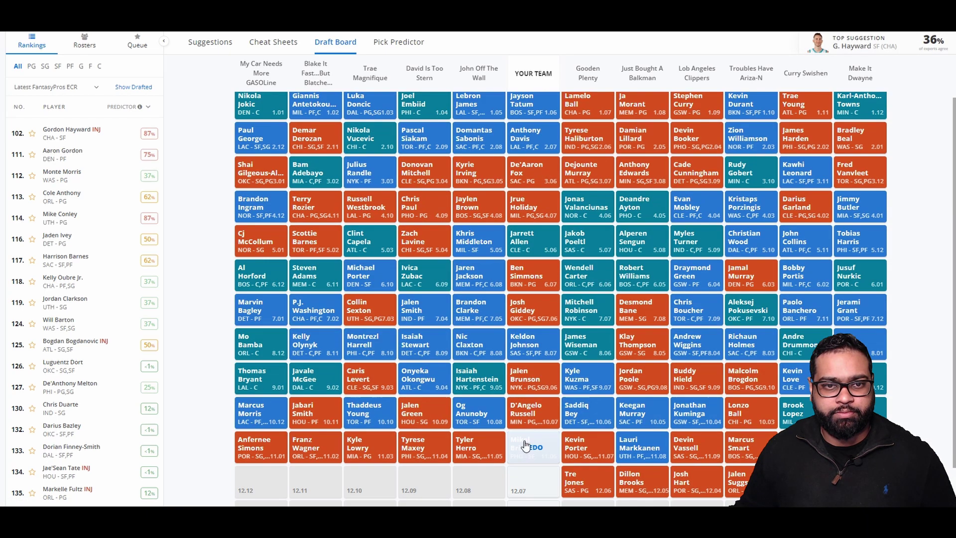
{"action": "mouse_move", "coordinate": [541, 439]}
{"action": "scroll", "coordinate": [542, 439], "scroll_direction": "up", "scroll_amount": 3}
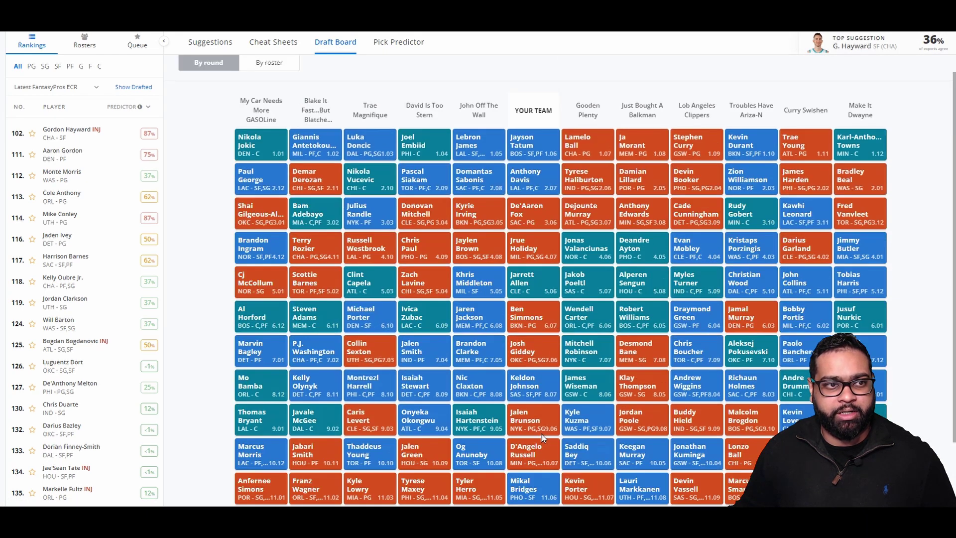
{"action": "mouse_move", "coordinate": [568, 197]}
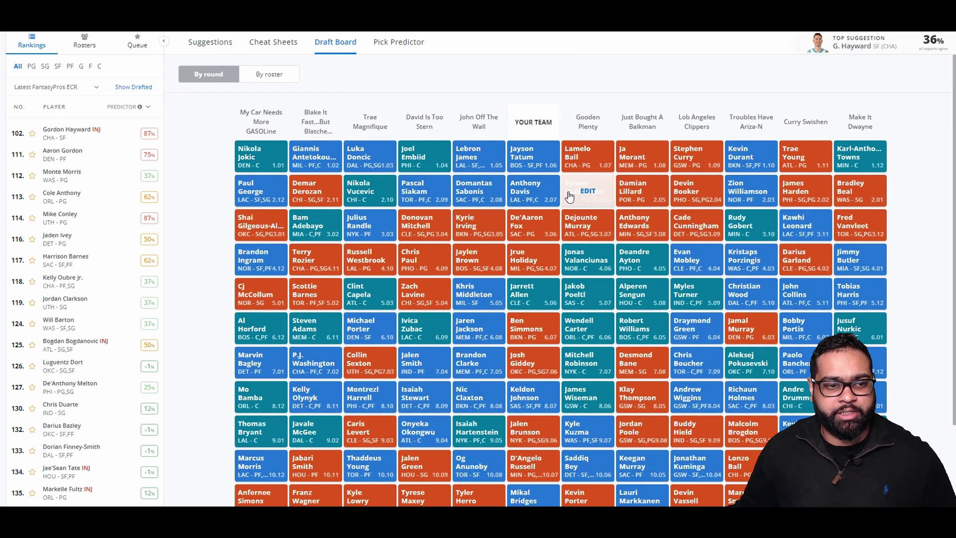
{"action": "left_click", "coordinate": [197, 45]}
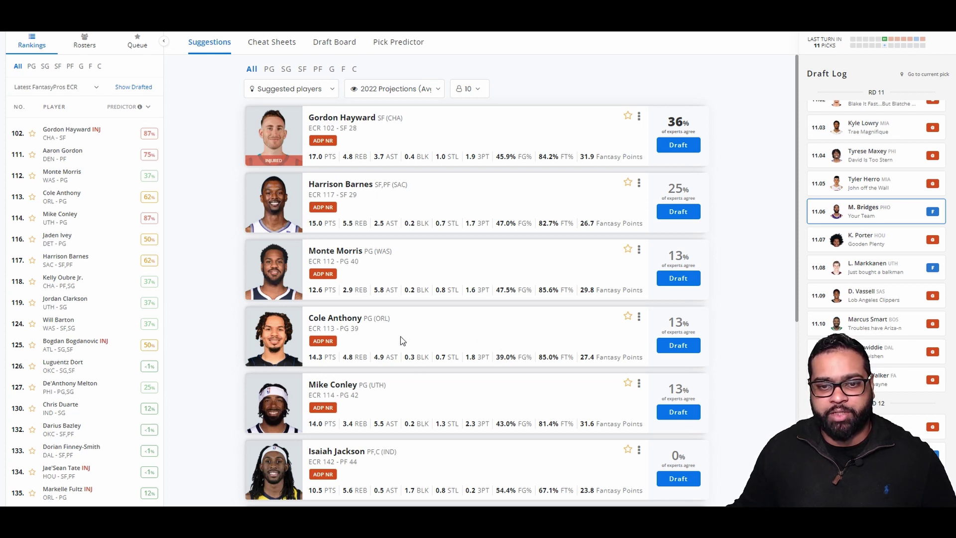
{"action": "left_click", "coordinate": [680, 282]}
Compare the draft board with the final-round suggestions and draft Luguentz Dort with pick 13.06 to complete the draft
{"action": "left_click", "coordinate": [317, 40]}
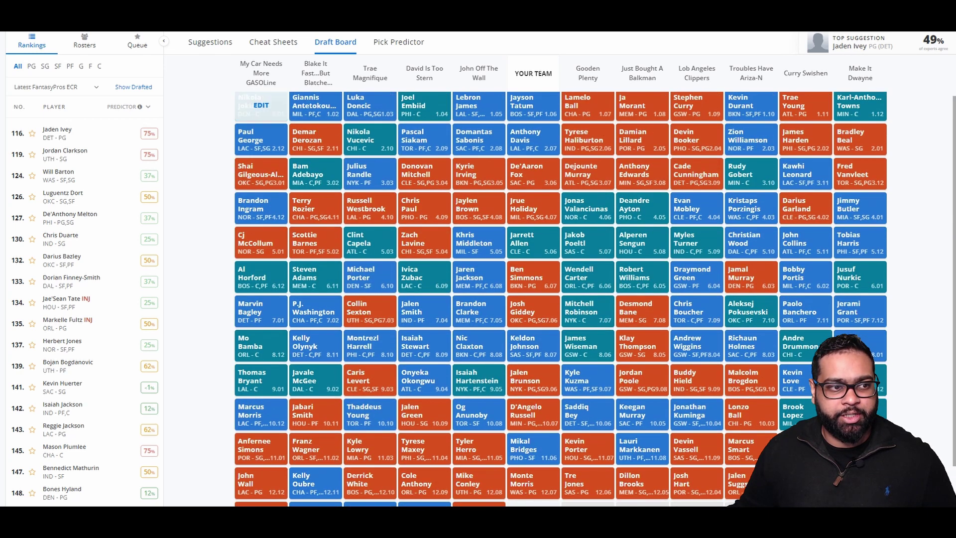
{"action": "left_click", "coordinate": [218, 43]}
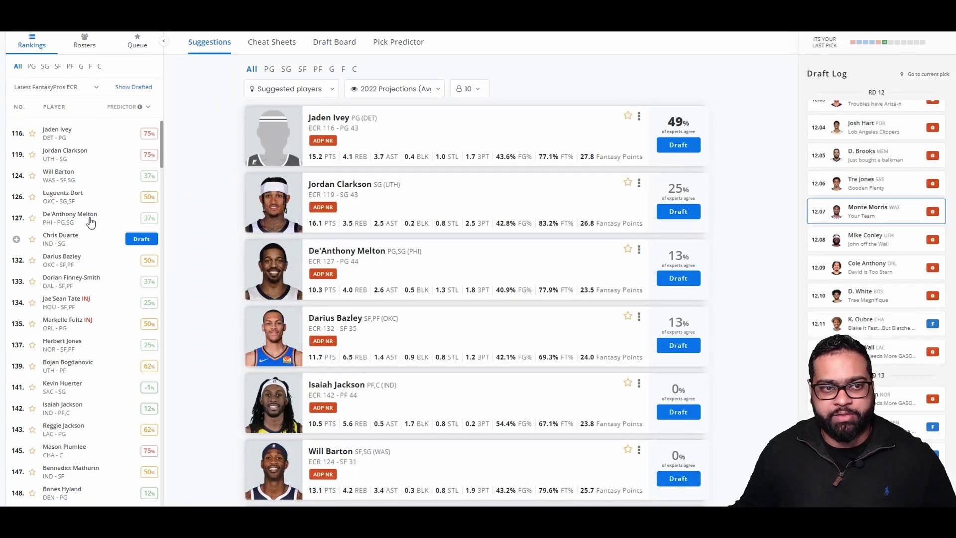
{"action": "scroll", "coordinate": [196, 198], "scroll_direction": "down", "scroll_amount": 1}
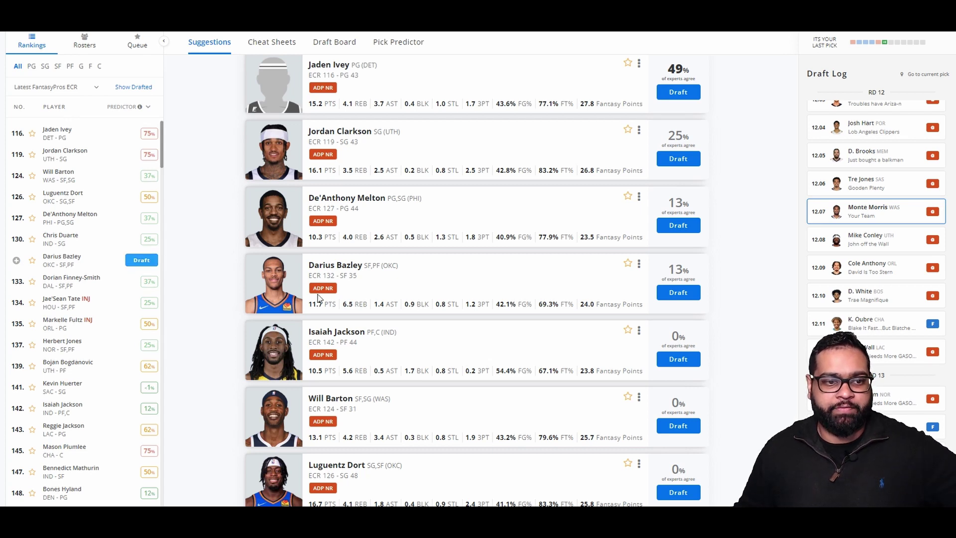
{"action": "scroll", "coordinate": [320, 299], "scroll_direction": "up", "scroll_amount": 1}
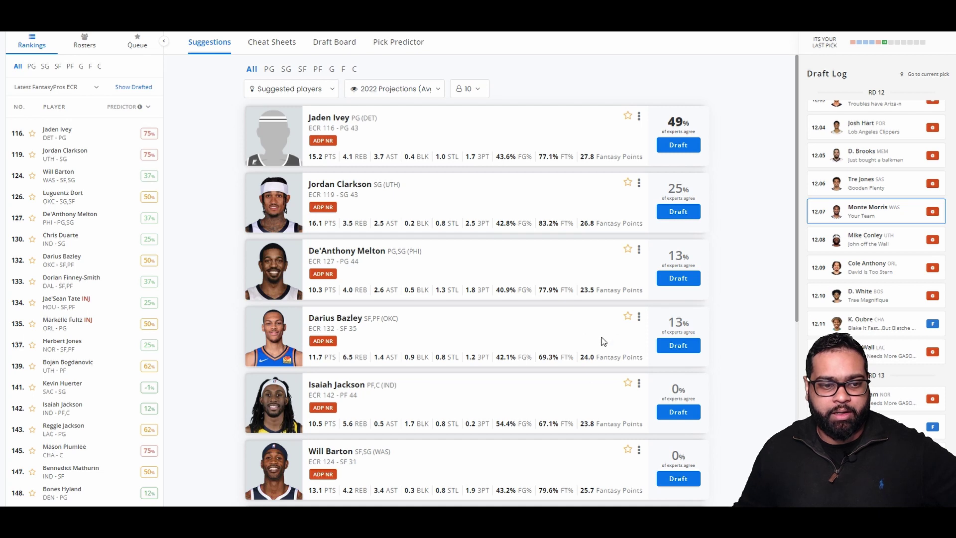
{"action": "scroll", "coordinate": [601, 336], "scroll_direction": "down", "scroll_amount": 4}
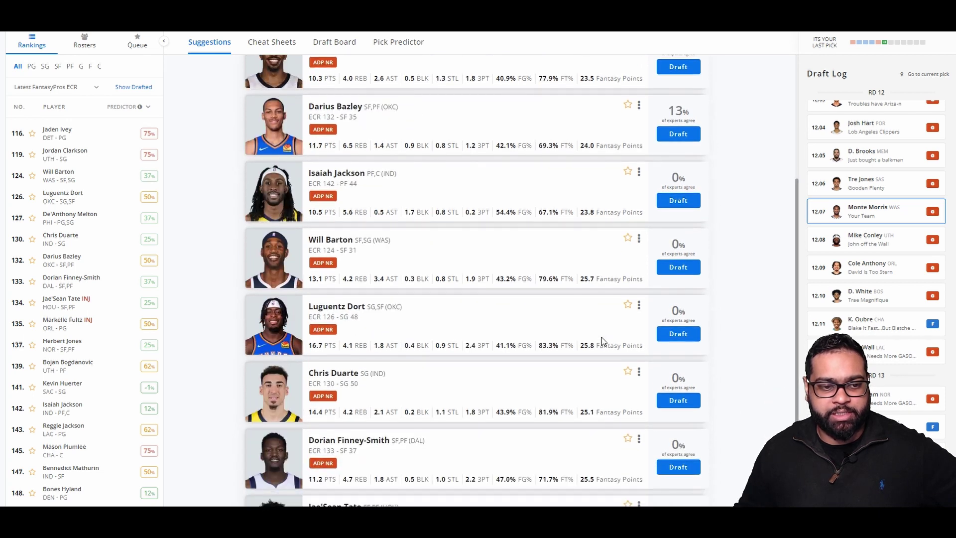
{"action": "scroll", "coordinate": [584, 352], "scroll_direction": "down", "scroll_amount": 2}
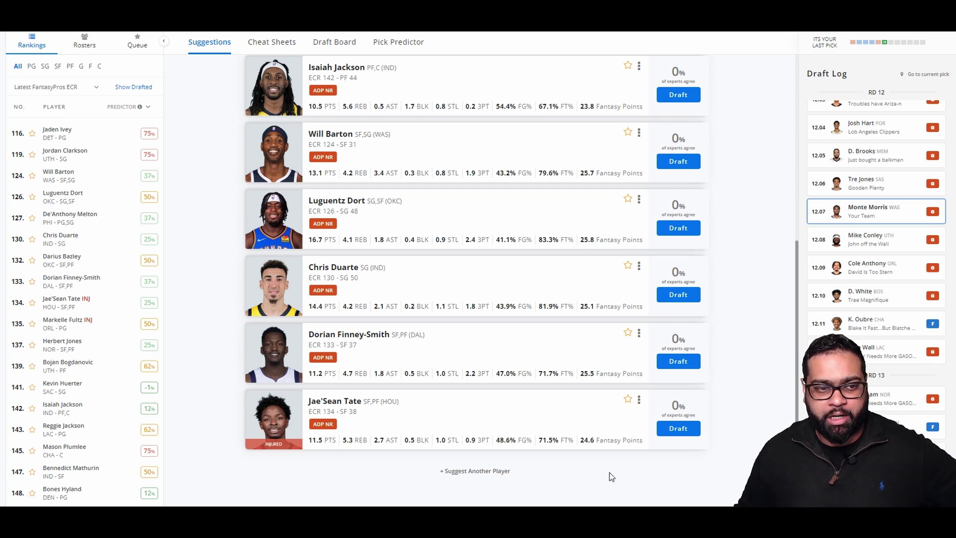
{"action": "scroll", "coordinate": [451, 432], "scroll_direction": "up", "scroll_amount": 5}
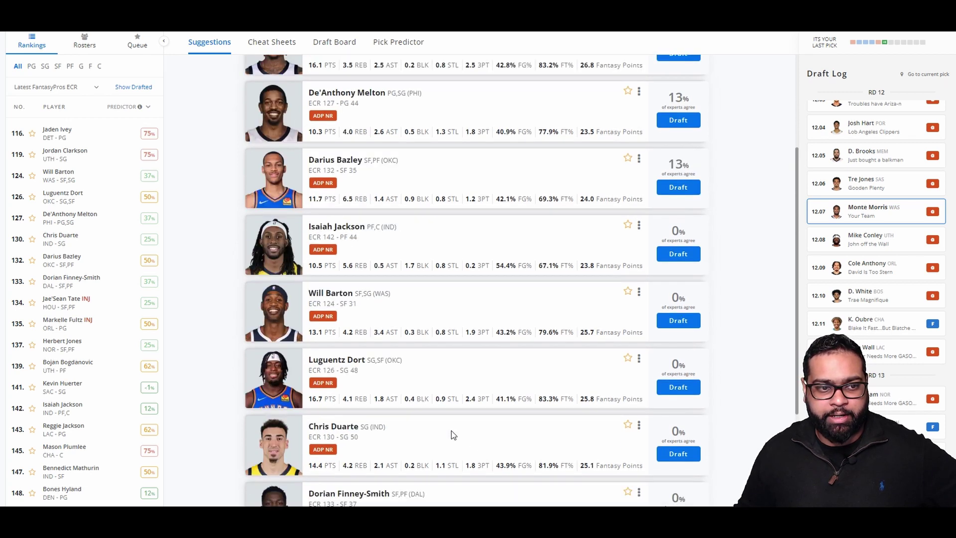
{"action": "scroll", "coordinate": [422, 368], "scroll_direction": "down", "scroll_amount": 2}
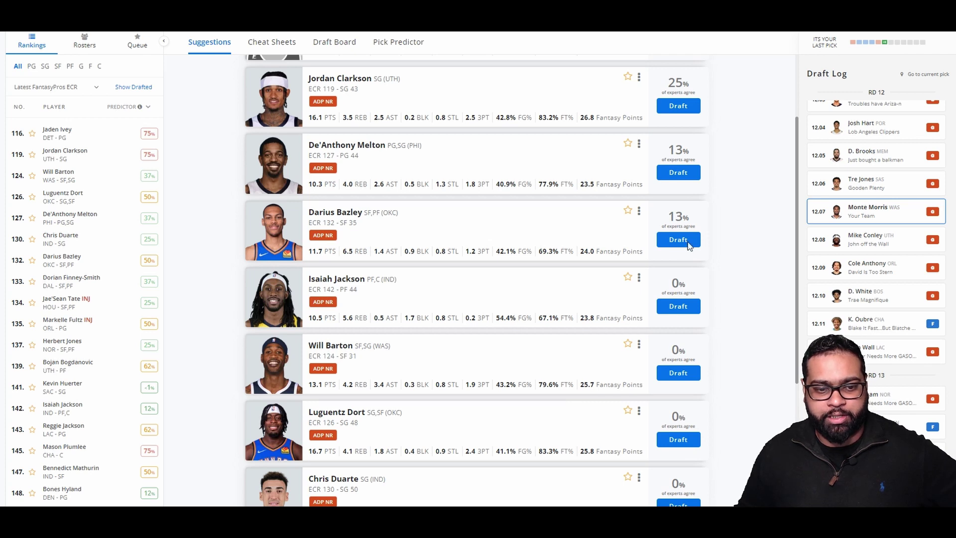
{"action": "left_click", "coordinate": [680, 444]}
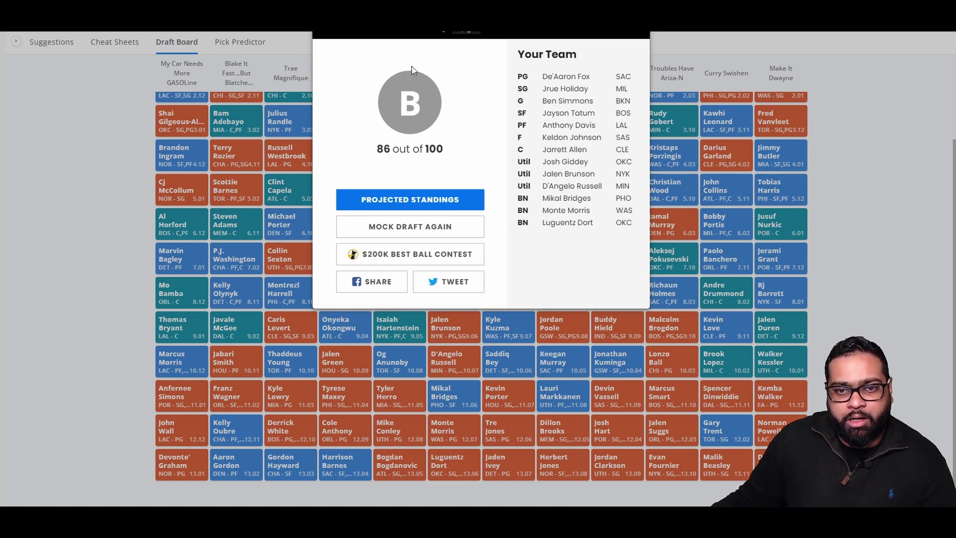
Dismiss the draft grade summary and review your team's picks across all thirteen rounds of the finished draft board
{"action": "left_click", "coordinate": [840, 194]}
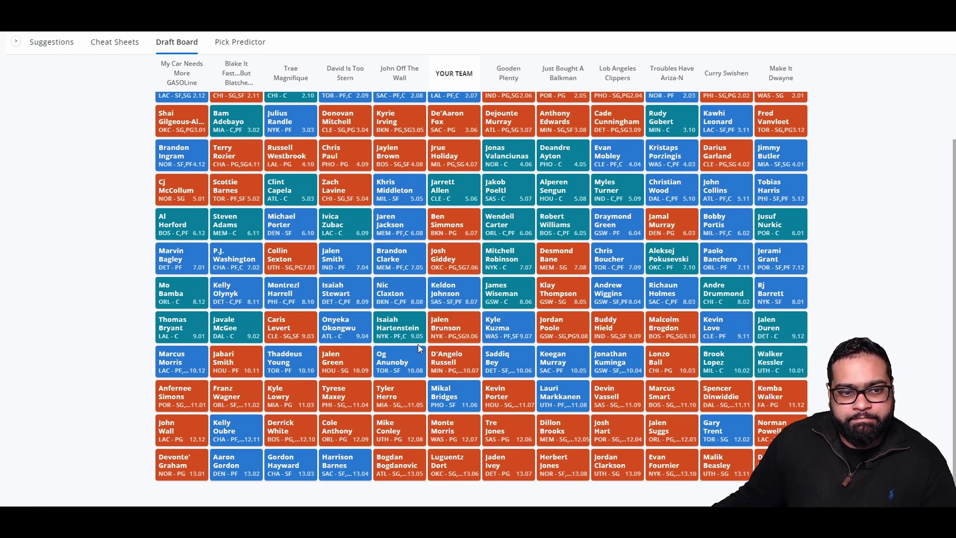
{"action": "scroll", "coordinate": [417, 344], "scroll_direction": "down", "scroll_amount": 1}
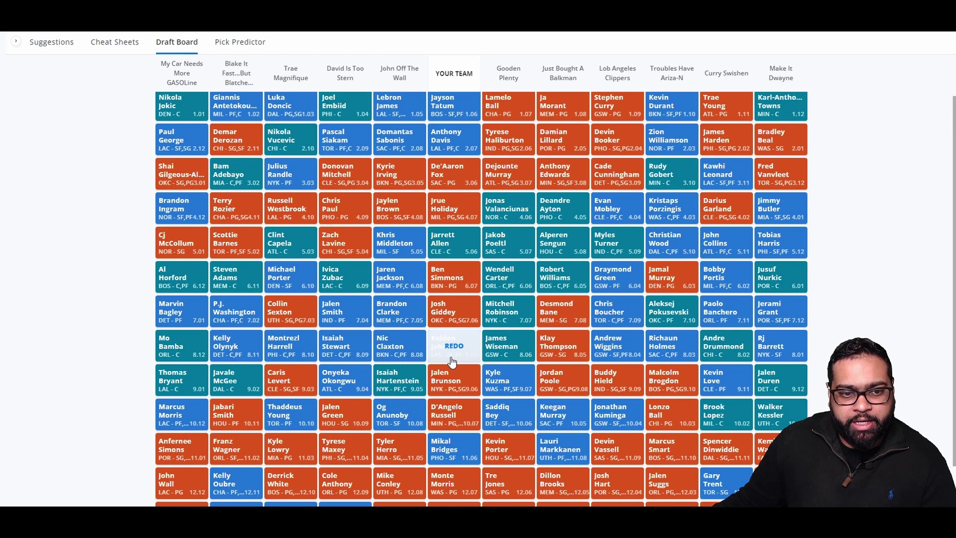
{"action": "scroll", "coordinate": [452, 343], "scroll_direction": "up", "scroll_amount": 3}
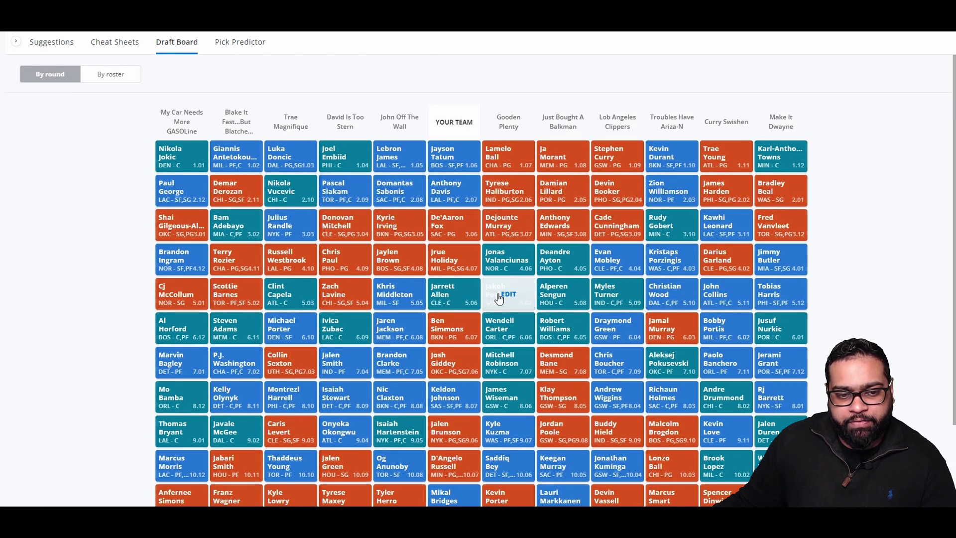
{"action": "scroll", "coordinate": [468, 301], "scroll_direction": "down", "scroll_amount": 2}
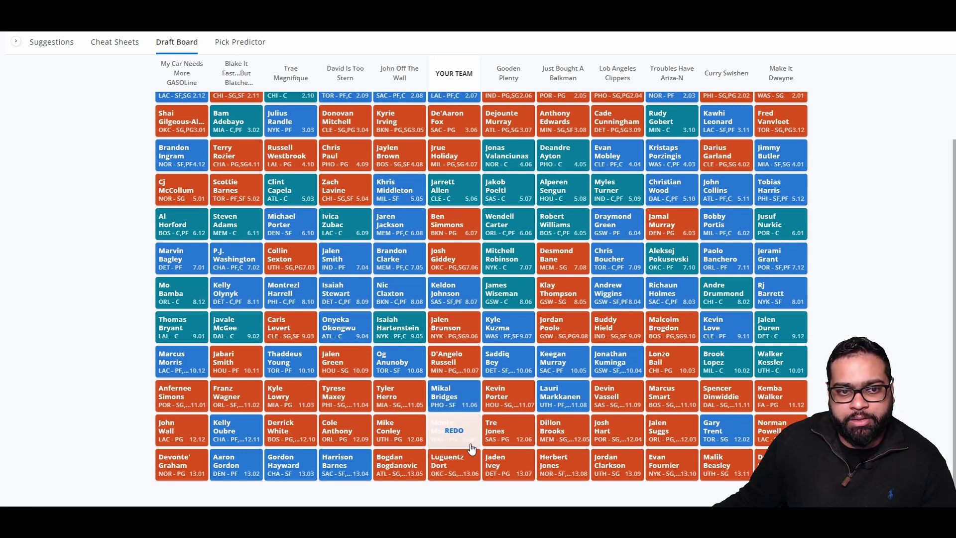
{"action": "scroll", "coordinate": [473, 438], "scroll_direction": "up", "scroll_amount": 3}
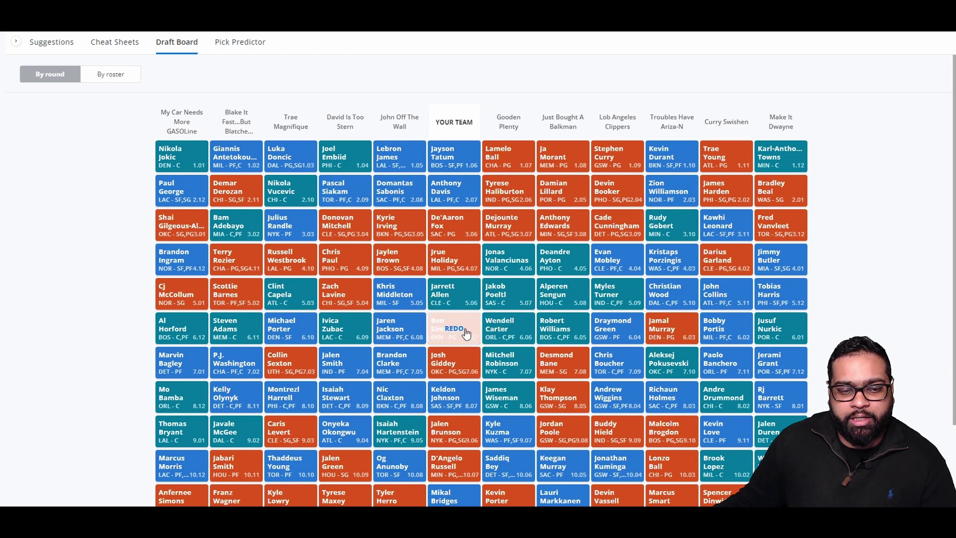
{"action": "scroll", "coordinate": [450, 361], "scroll_direction": "down", "scroll_amount": 1}
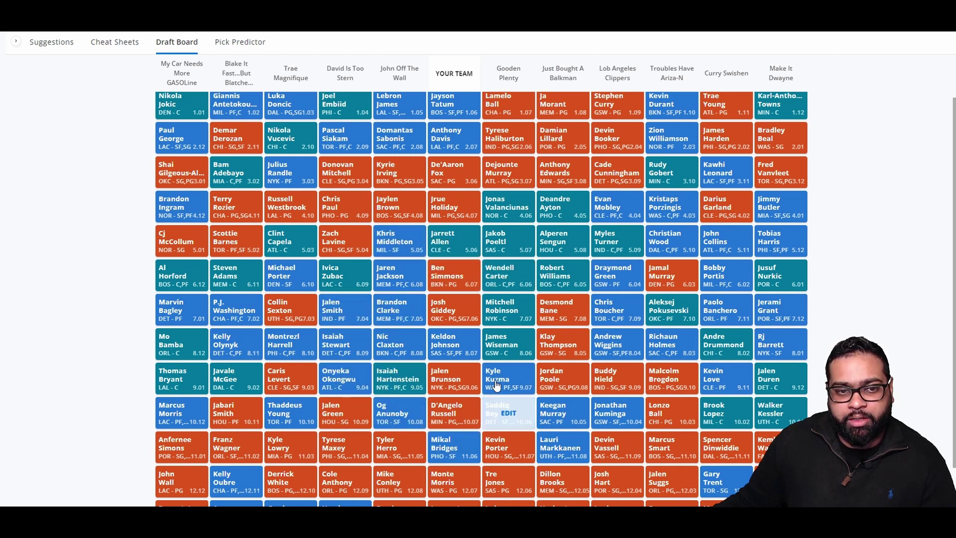
{"action": "scroll", "coordinate": [449, 410], "scroll_direction": "up", "scroll_amount": 1}
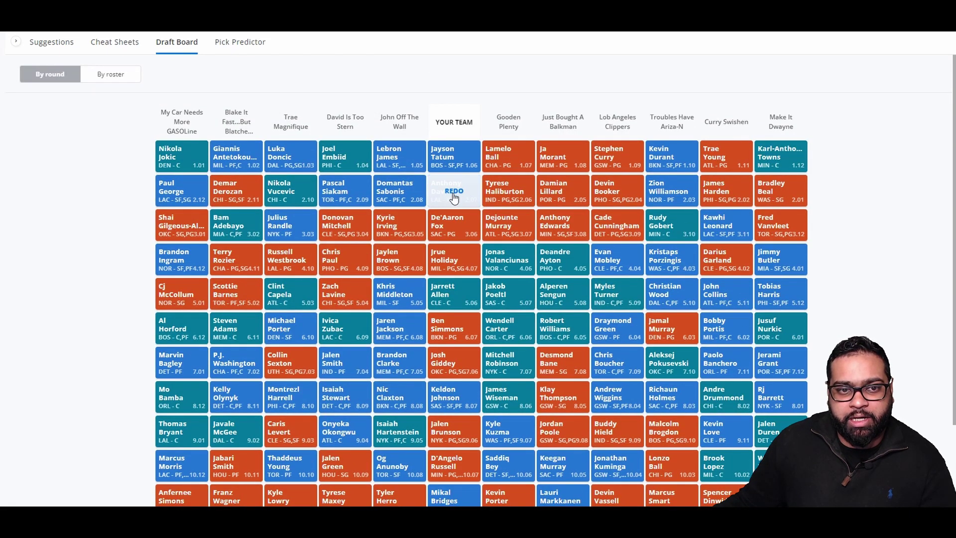